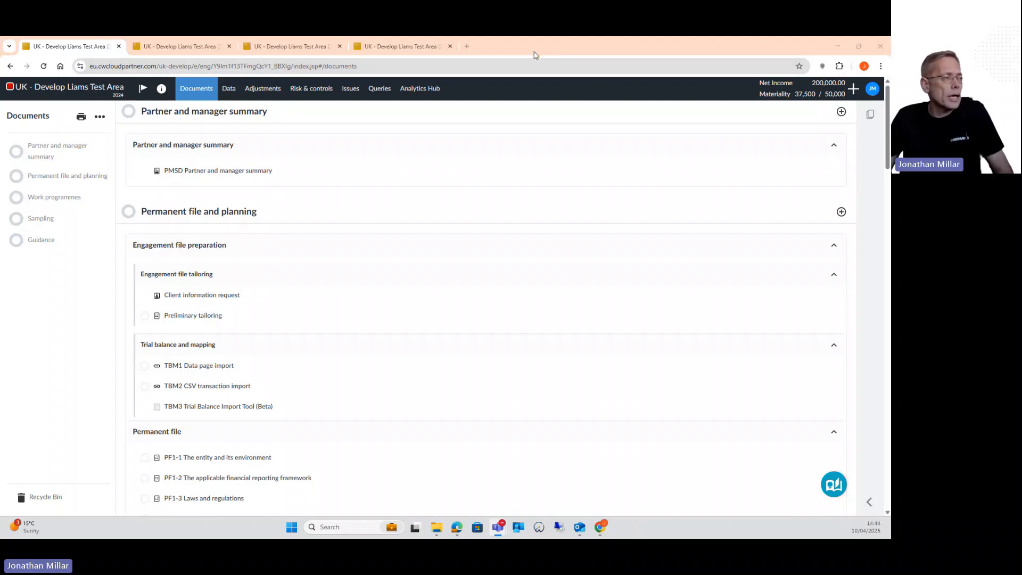
Open the risk assessment and review the inherent risk and risk of material misstatement ratings by assertion for J-E - Expenditure
left_click(262, 91)
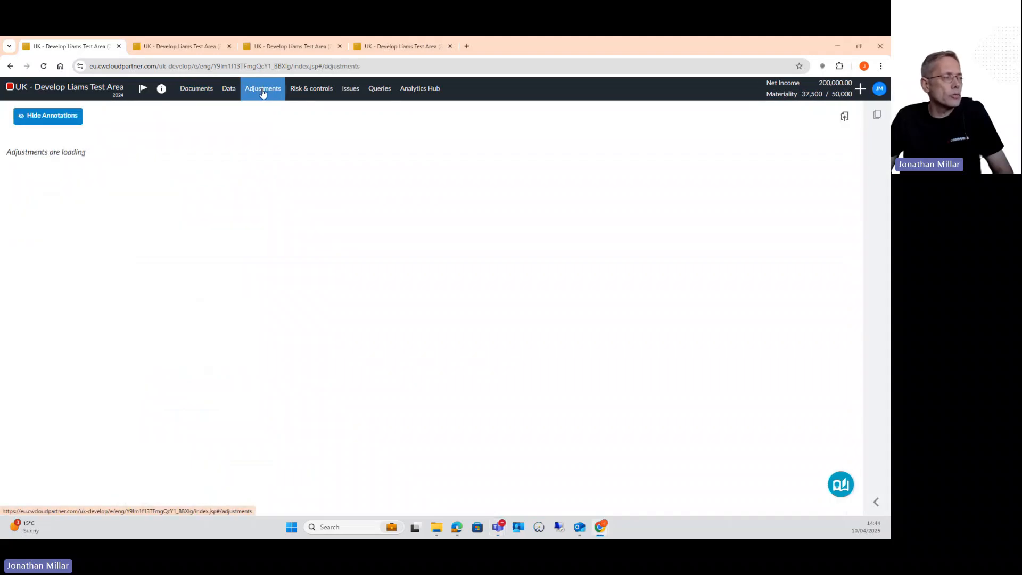
left_click(305, 91)
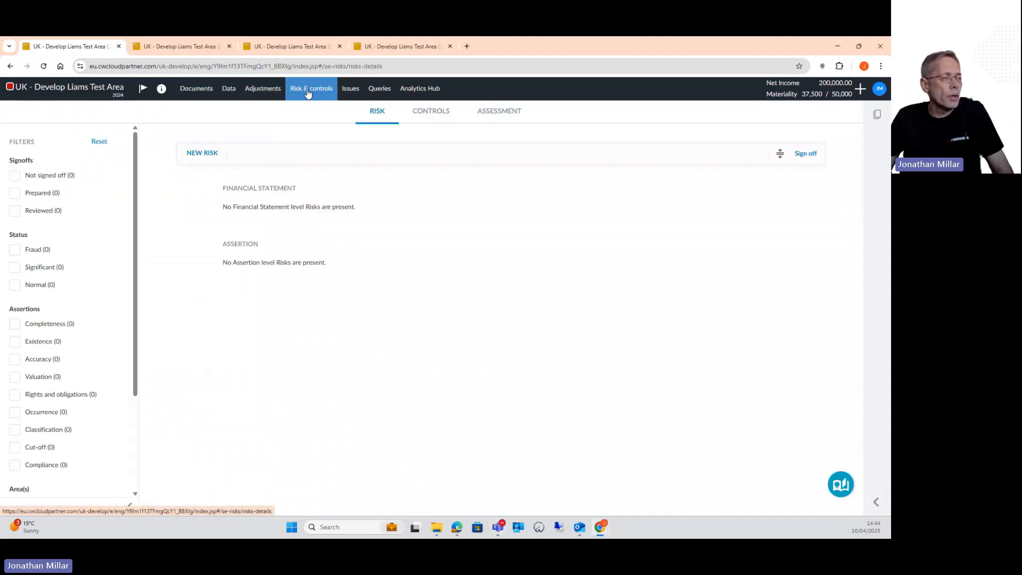
left_click(493, 118)
scroll(373, 319, "down", 3)
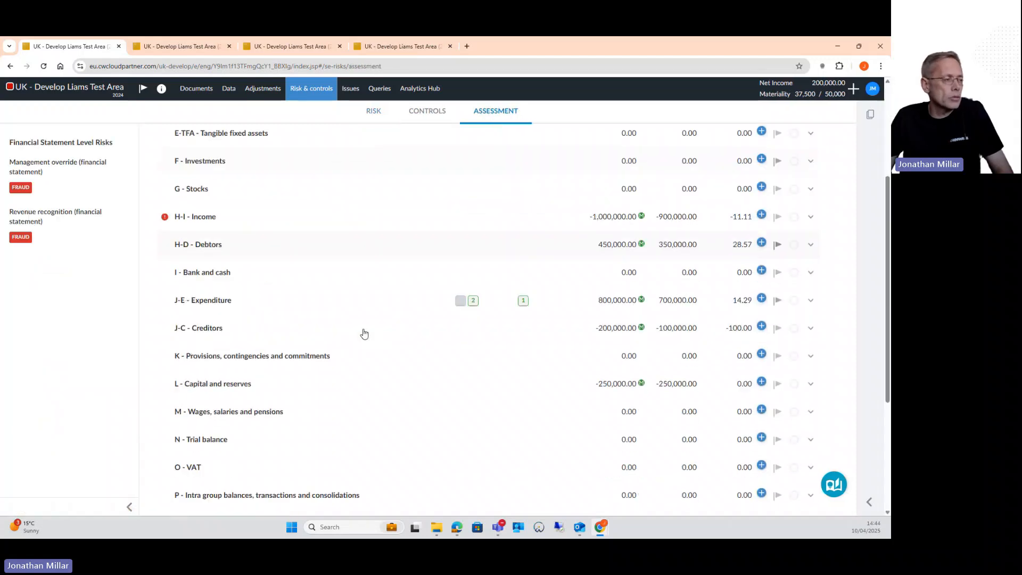
left_click(219, 294)
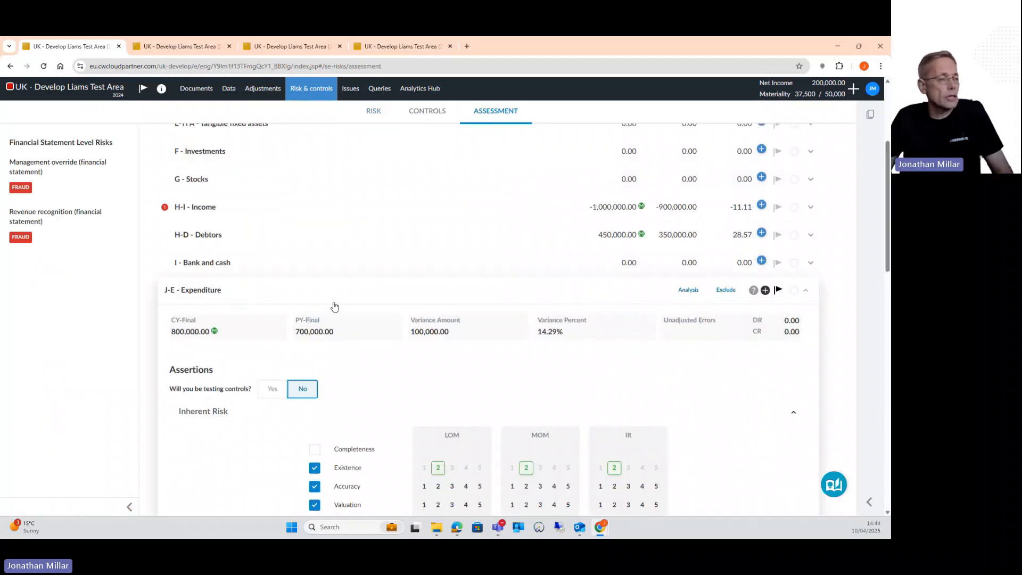
scroll(334, 306, "down", 3)
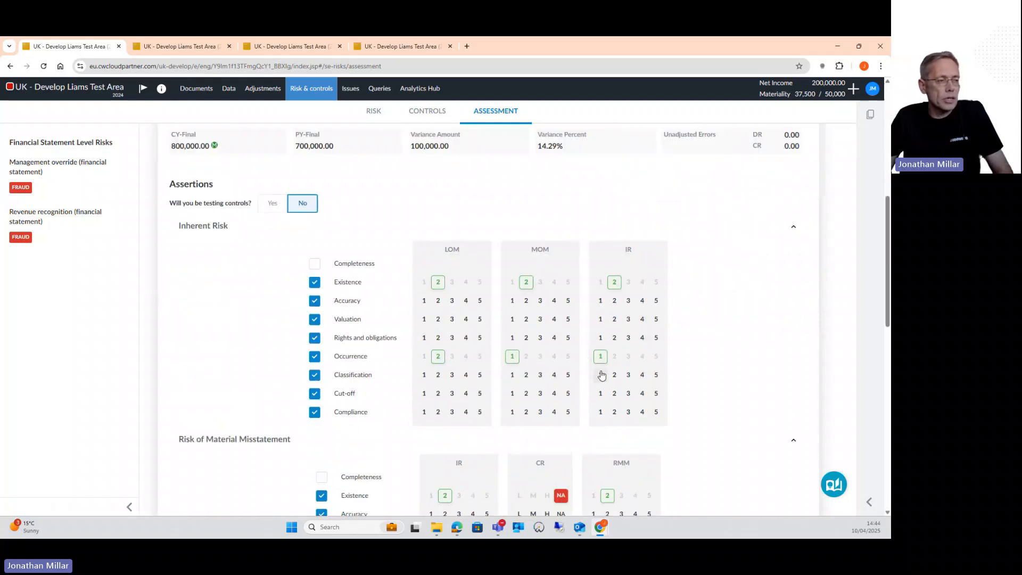
scroll(603, 393, "down", 3)
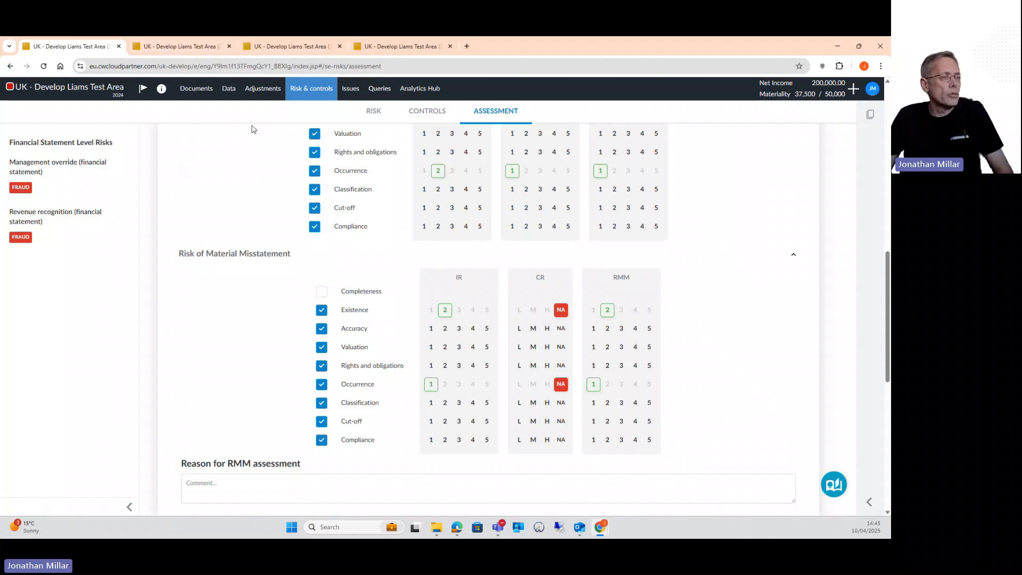
Open the B40 Audit programmes required document and review its J-E - Expenditure section, including audit programme sections and sampling references
left_click(873, 119)
left_click(784, 182)
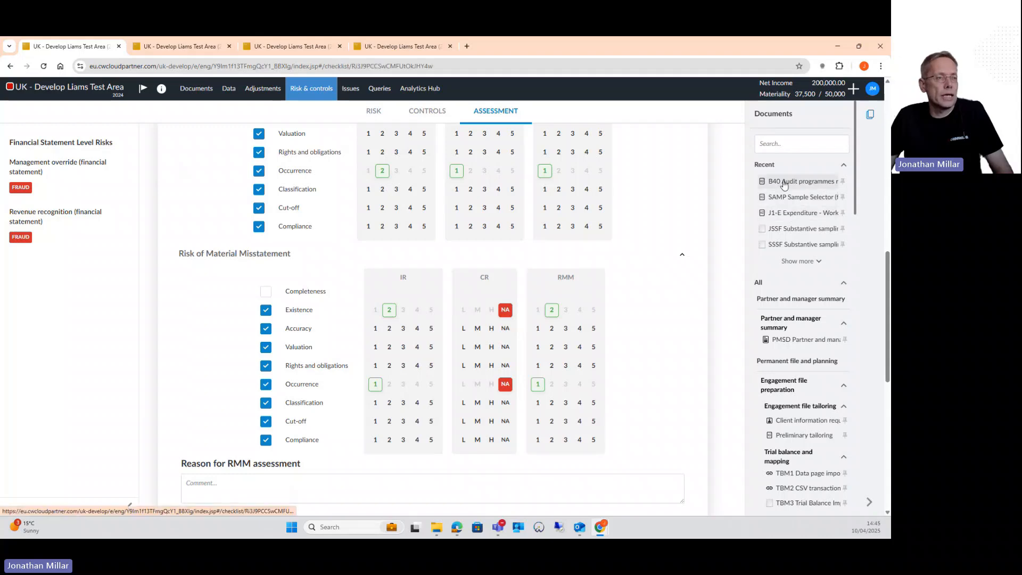
scroll(459, 313, "down", 6)
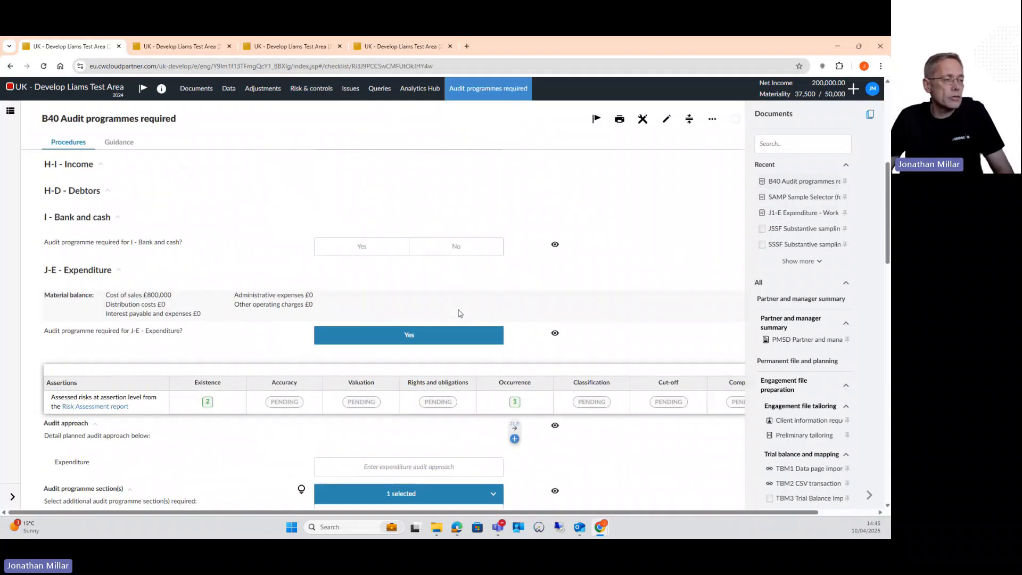
scroll(460, 314, "down", 2)
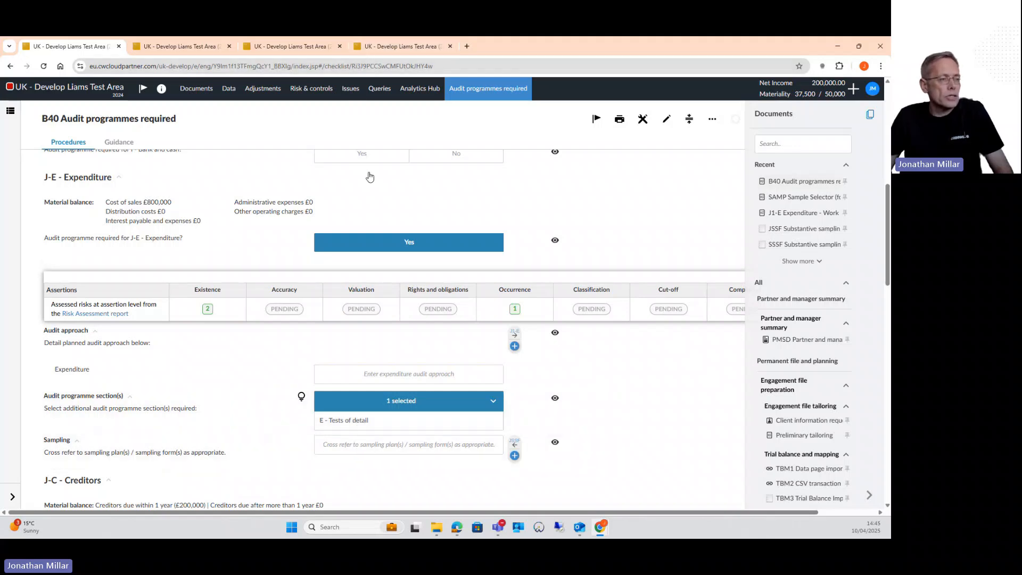
mouse_move(515, 446)
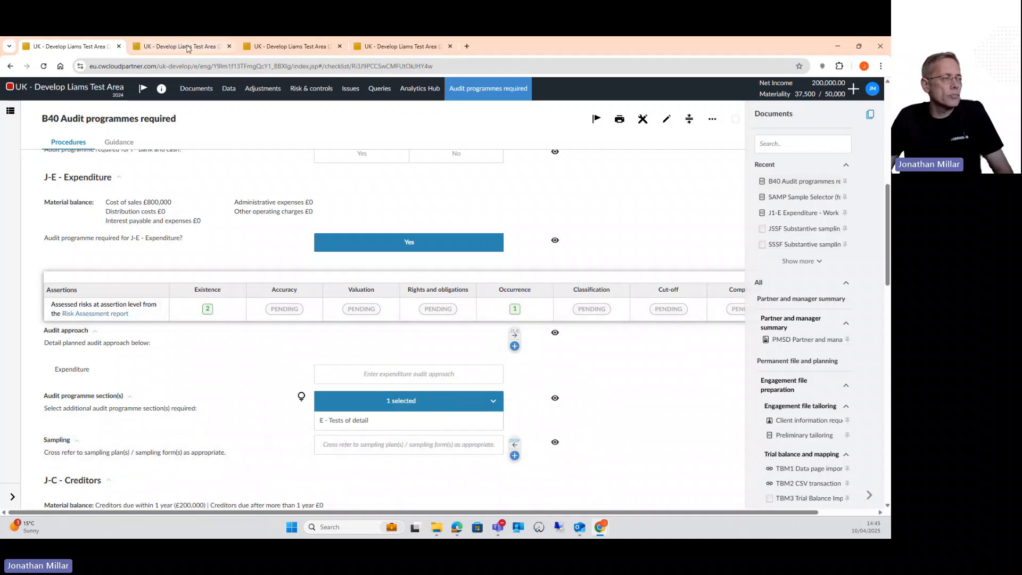
Review the judgemental substantive sampling form for expenditure, covering assertions, population details, tolerable misstatement, sample size calculation and deduction tables
mouse_move(189, 48)
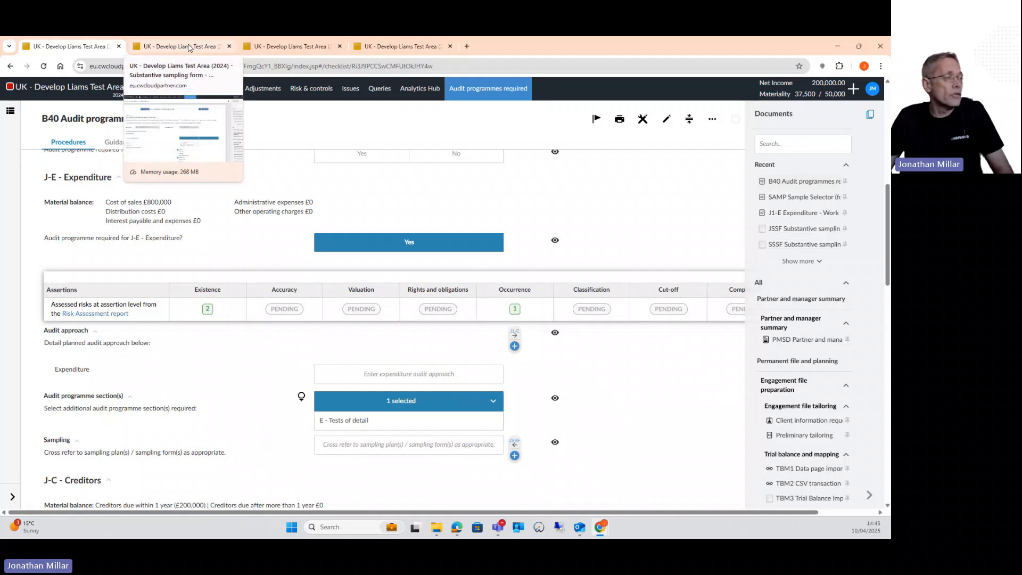
left_click(189, 48)
scroll(336, 266, "down", 3)
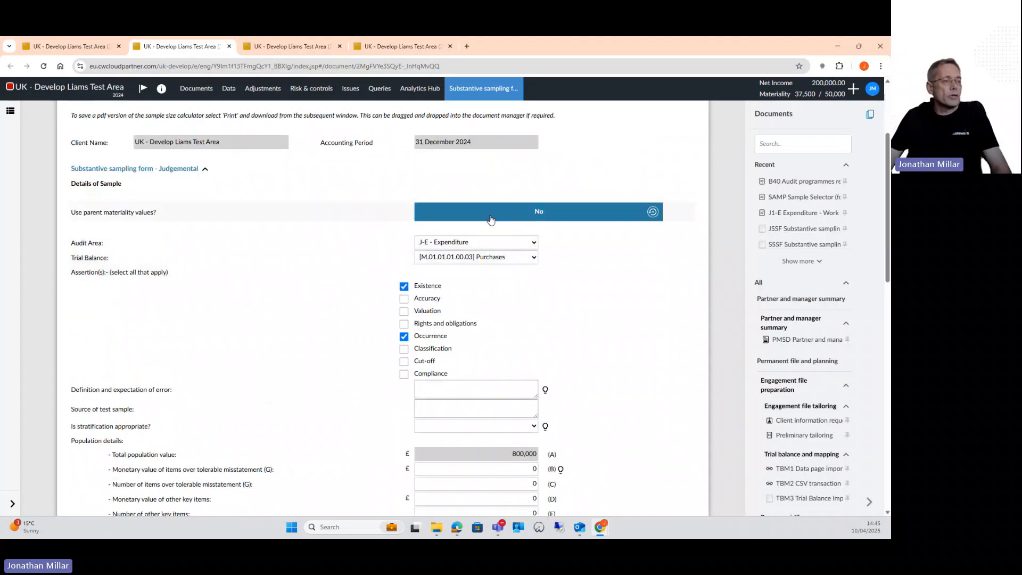
scroll(559, 250, "down", 1)
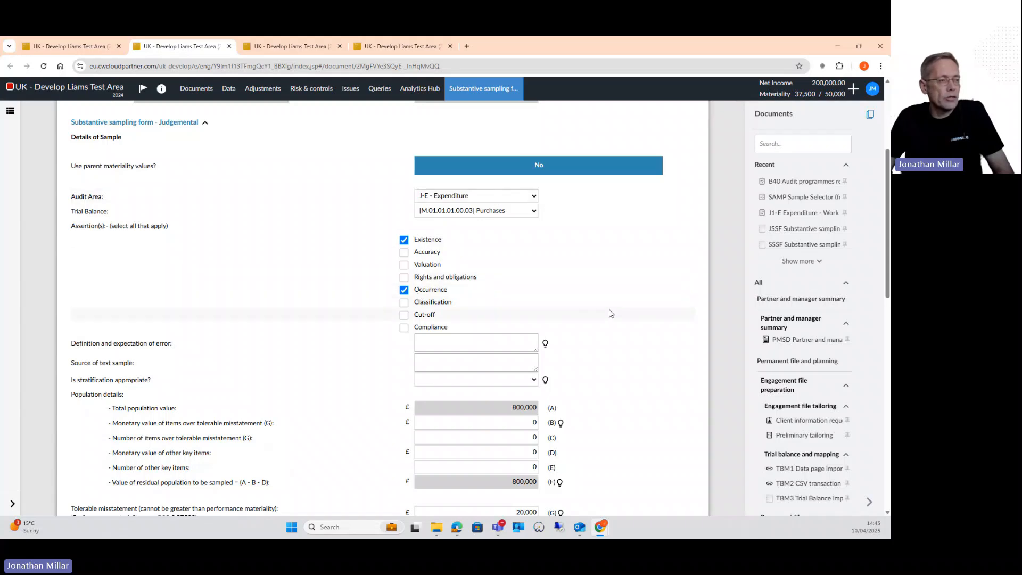
scroll(612, 313, "down", 6)
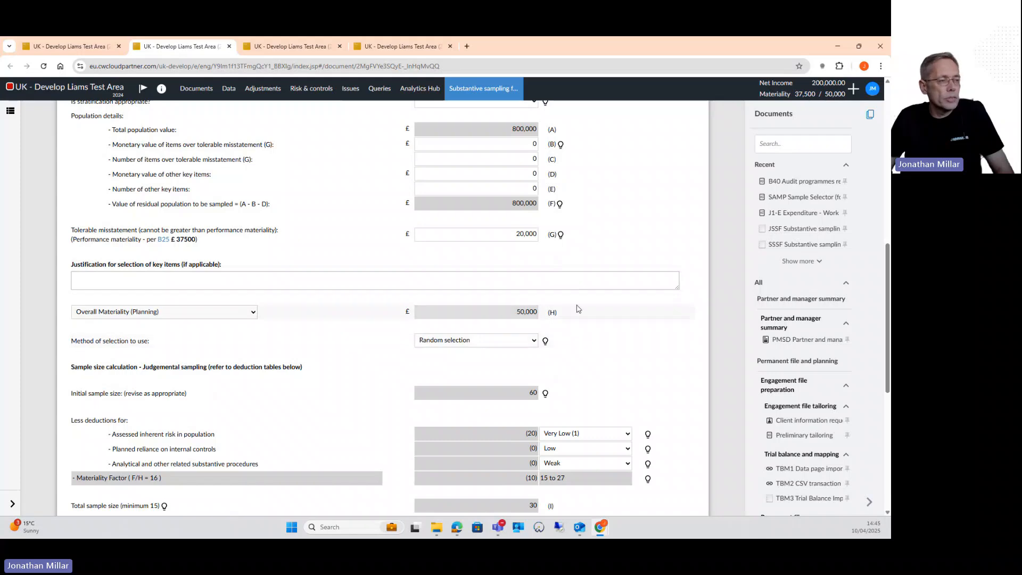
scroll(616, 329, "down", 4)
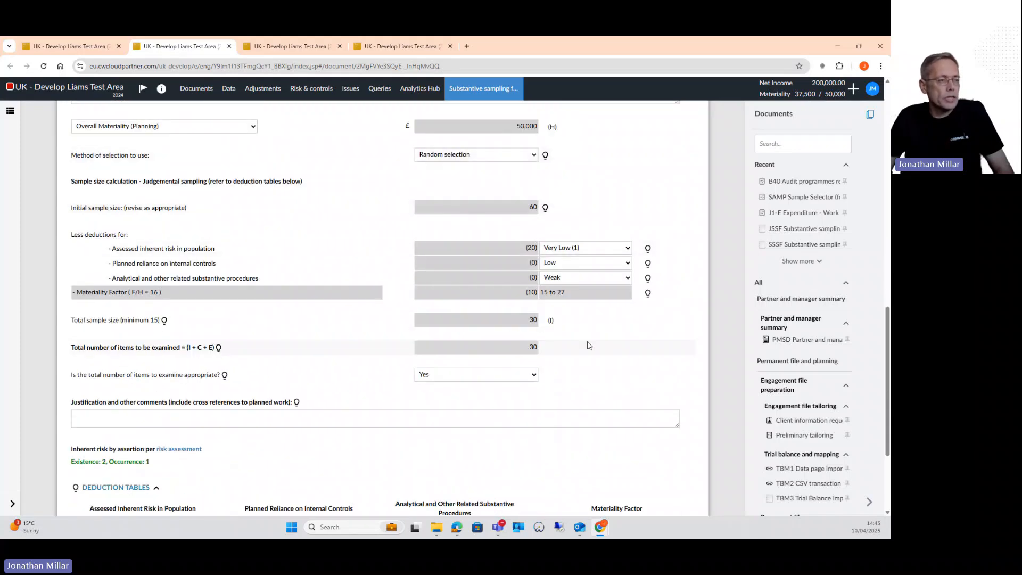
scroll(591, 343, "down", 2)
scroll(341, 378, "up", 1)
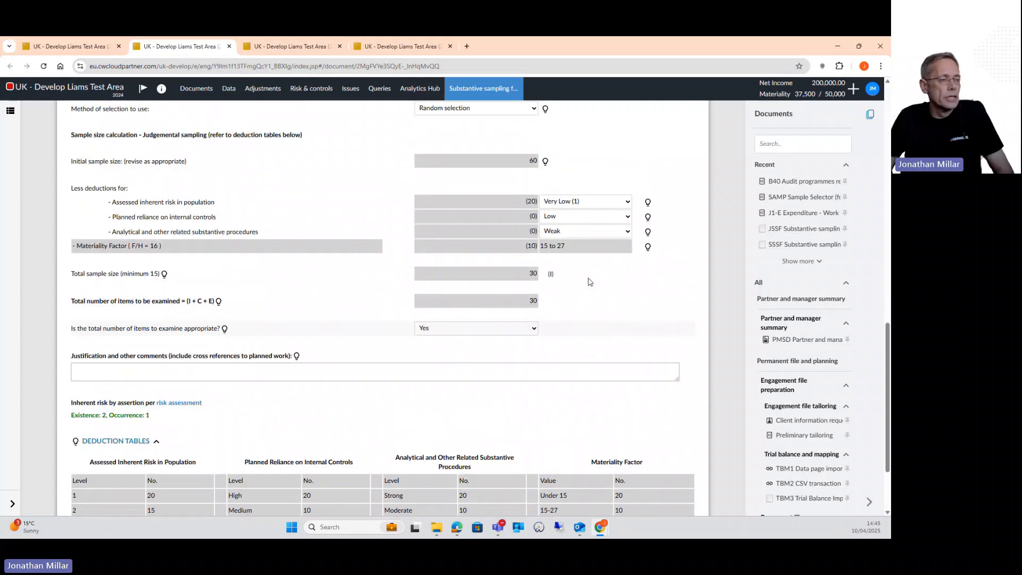
scroll(340, 378, "down", 1)
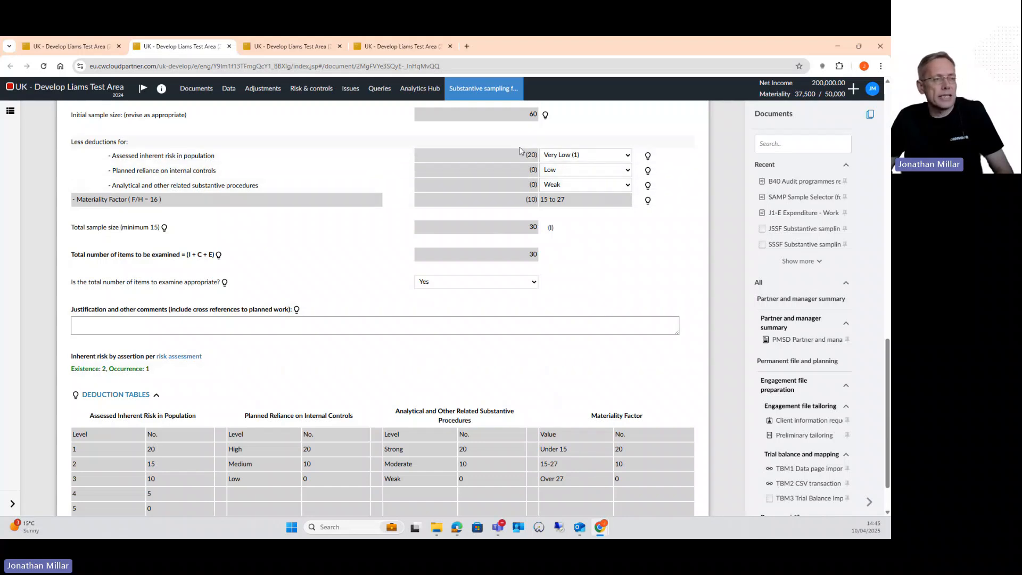
scroll(610, 140, "up", 1)
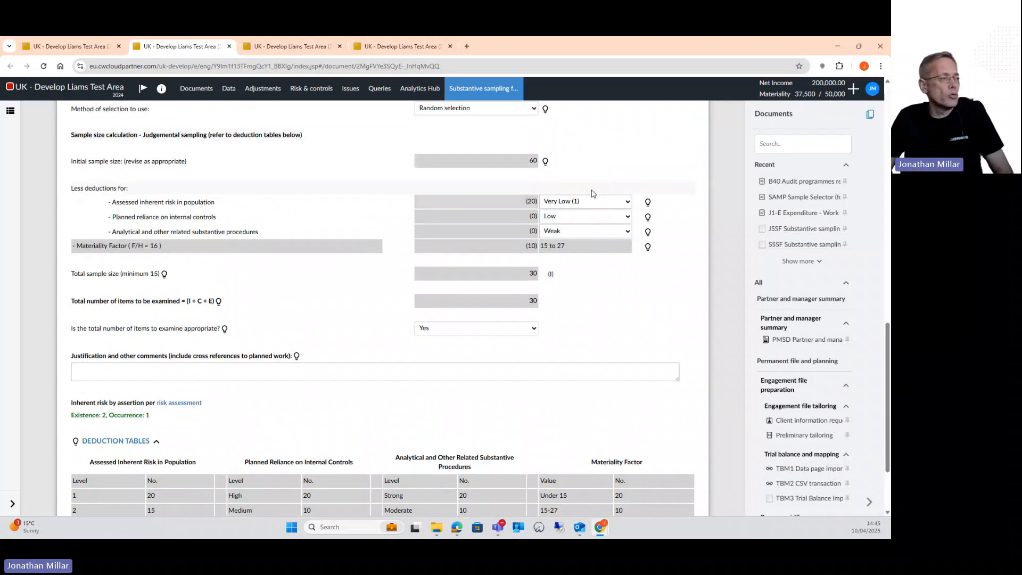
scroll(596, 205, "up", 1)
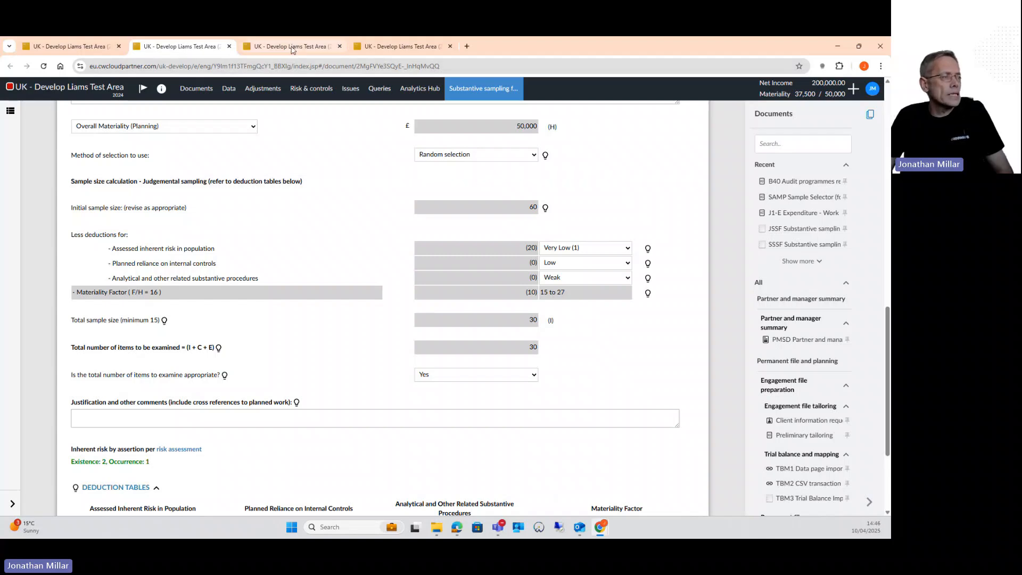
Switch to the J1-E Expenditure work programme and review the Purchases procedures under E - Tests of detail
left_click(292, 46)
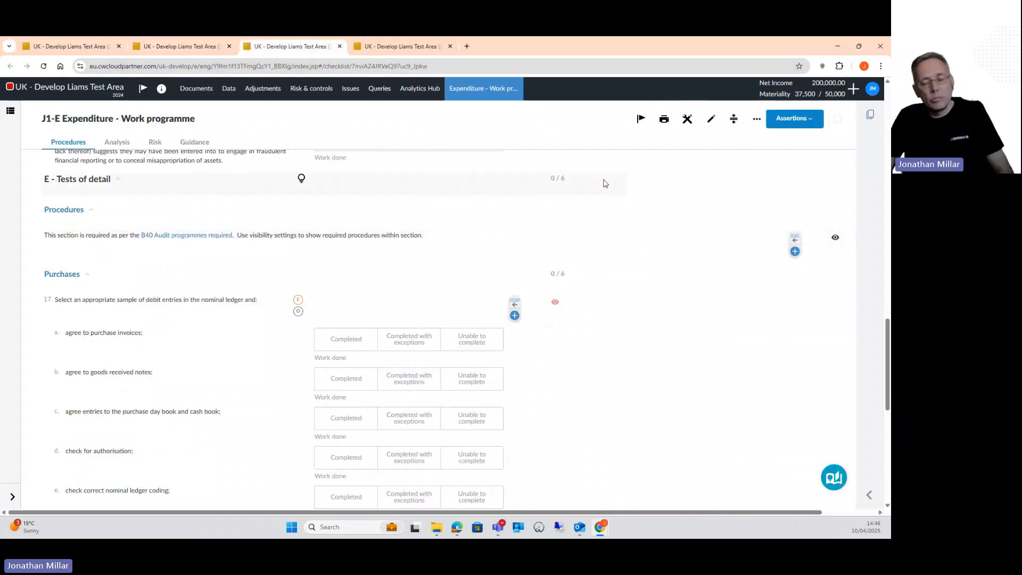
scroll(371, 219, "down", 1)
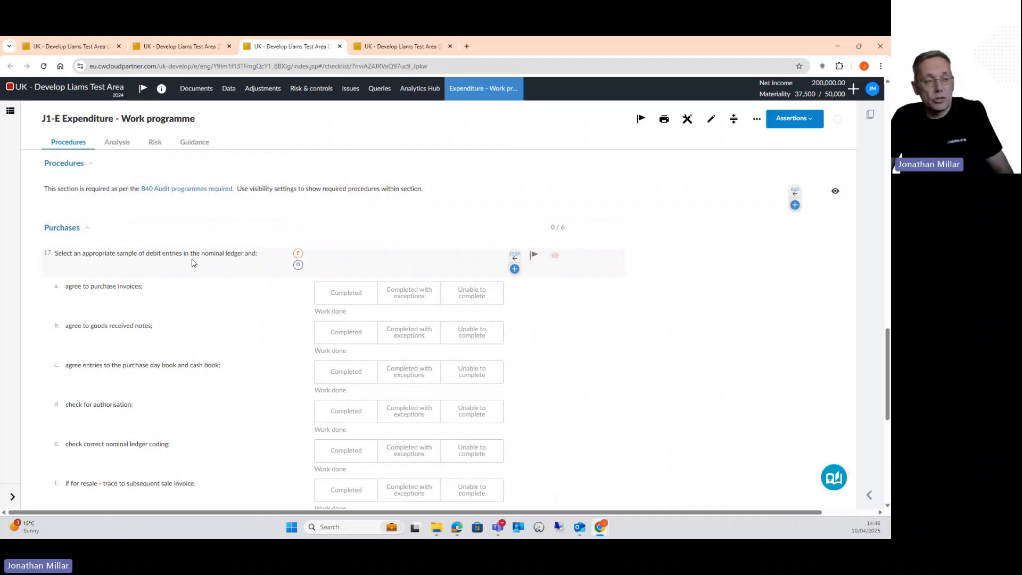
mouse_move(514, 258)
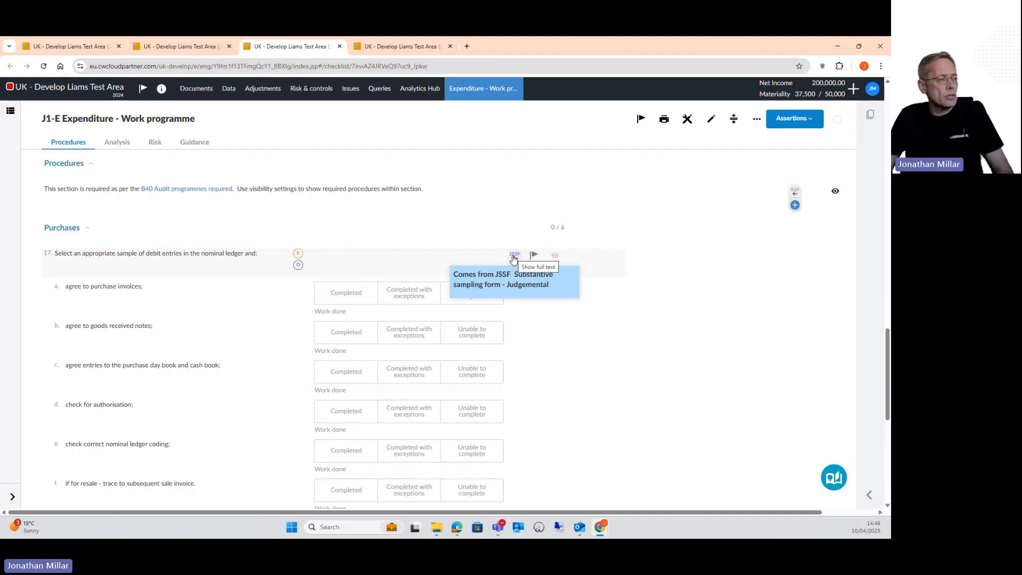
View the imported General ledger dataset, examine its columns and transaction rows, and return to the datasets list
left_click(390, 47)
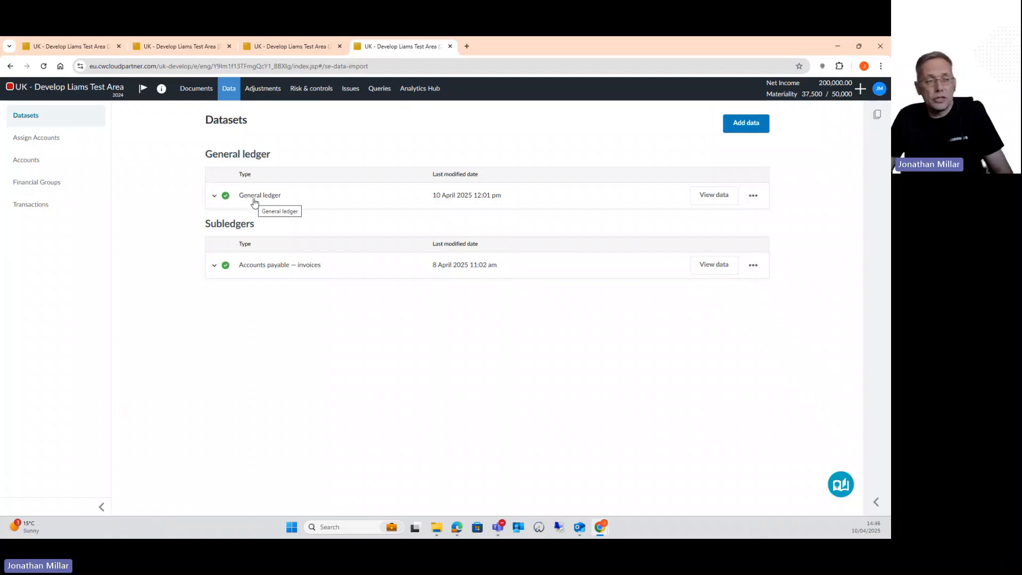
left_click(722, 194)
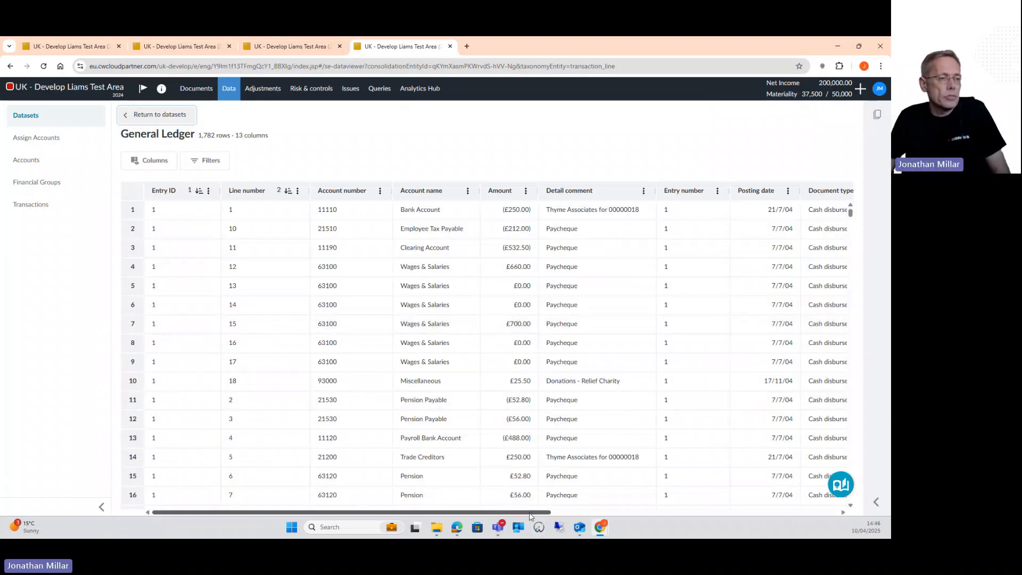
scroll(663, 314, "right", 5)
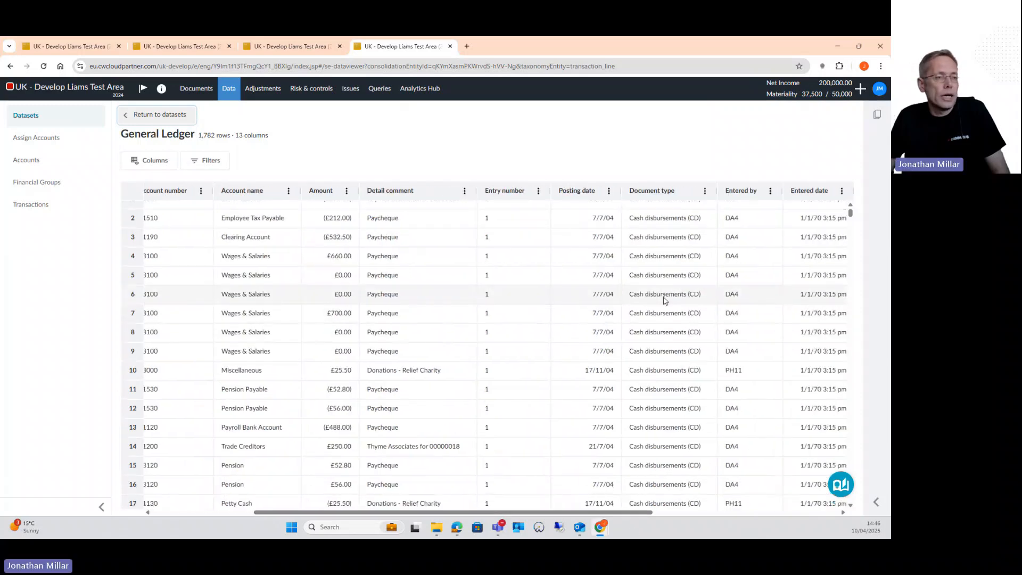
scroll(665, 306, "down", 10)
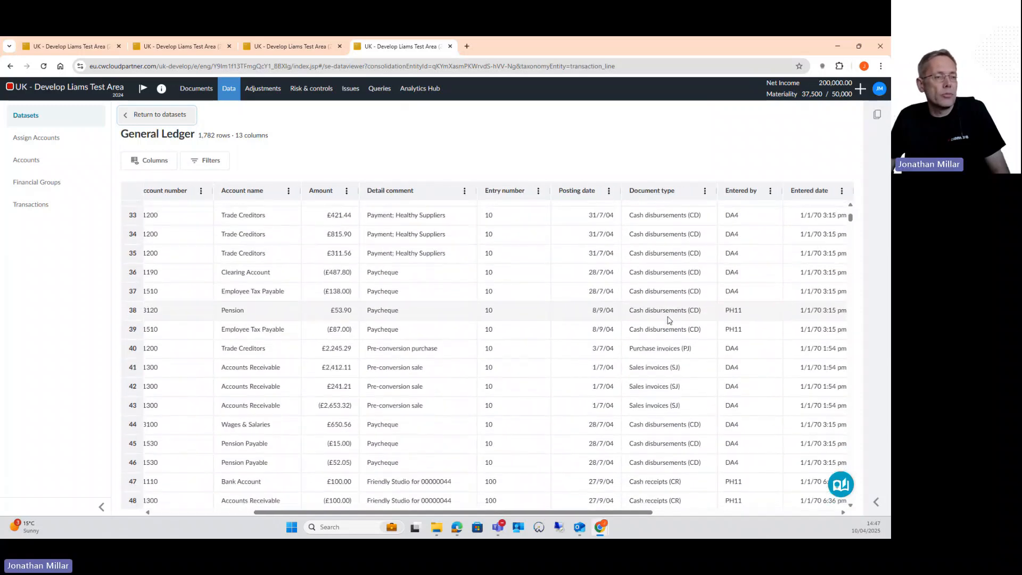
scroll(669, 320, "down", 7)
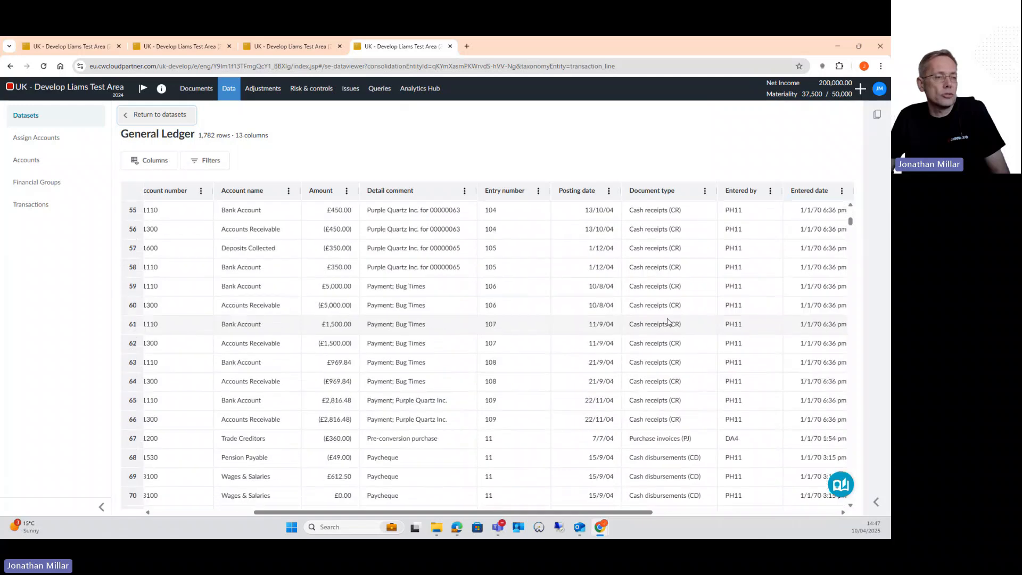
scroll(668, 322, "down", 12)
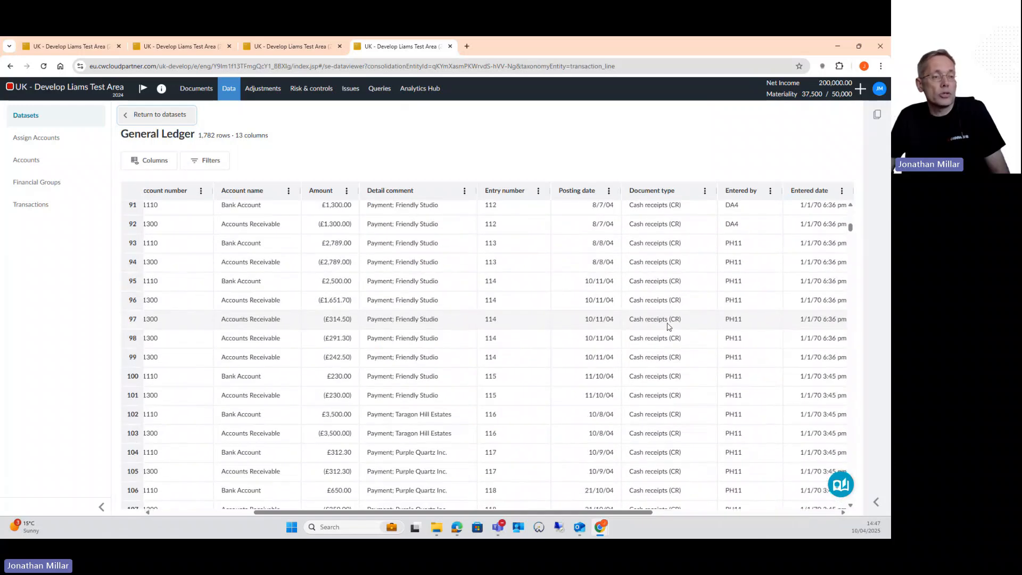
scroll(669, 327, "down", 14)
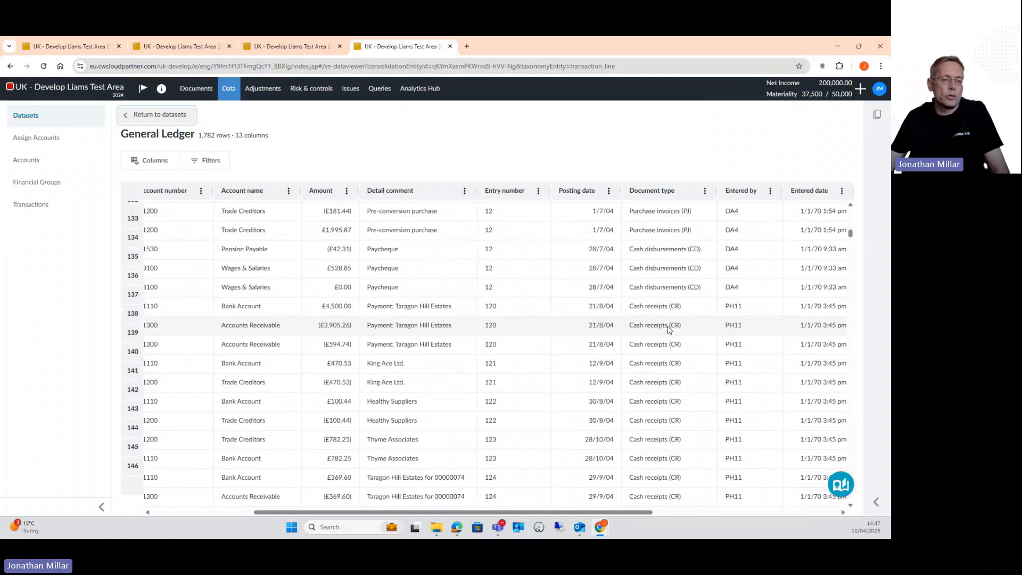
scroll(672, 335, "up", 5)
scroll(668, 334, "down", 4)
left_click(154, 118)
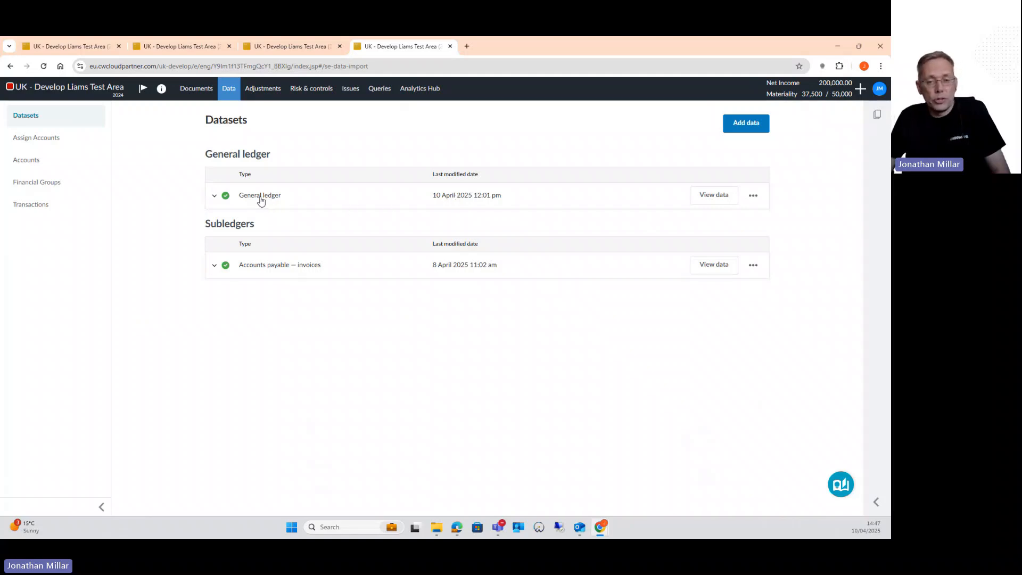
Return to the engagement's documents list and open SAMP Sample Selector (for use with General and Sub-Ledger imports) in the Sampling section
left_click(89, 48)
left_click(198, 90)
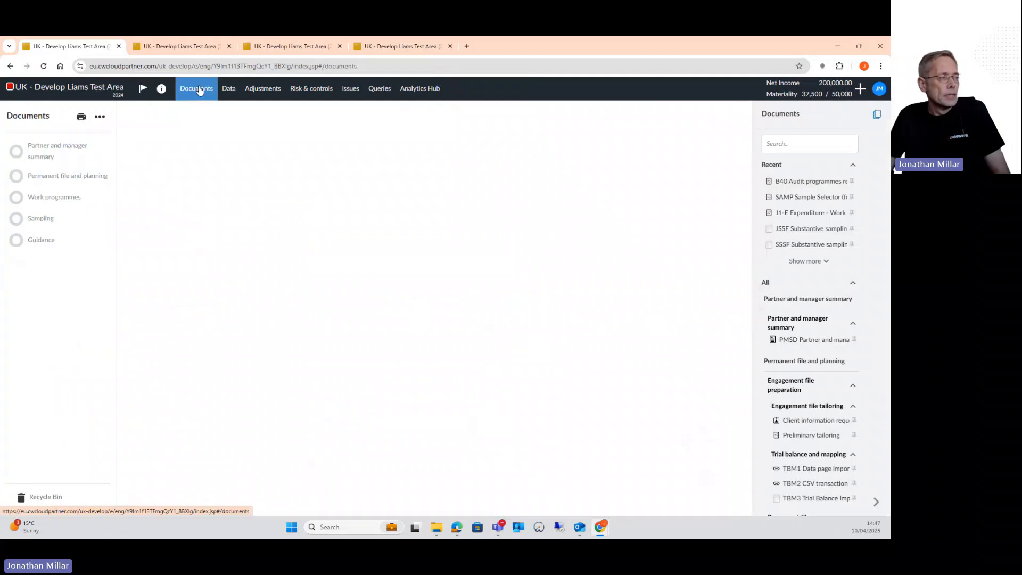
scroll(246, 324, "down", 5)
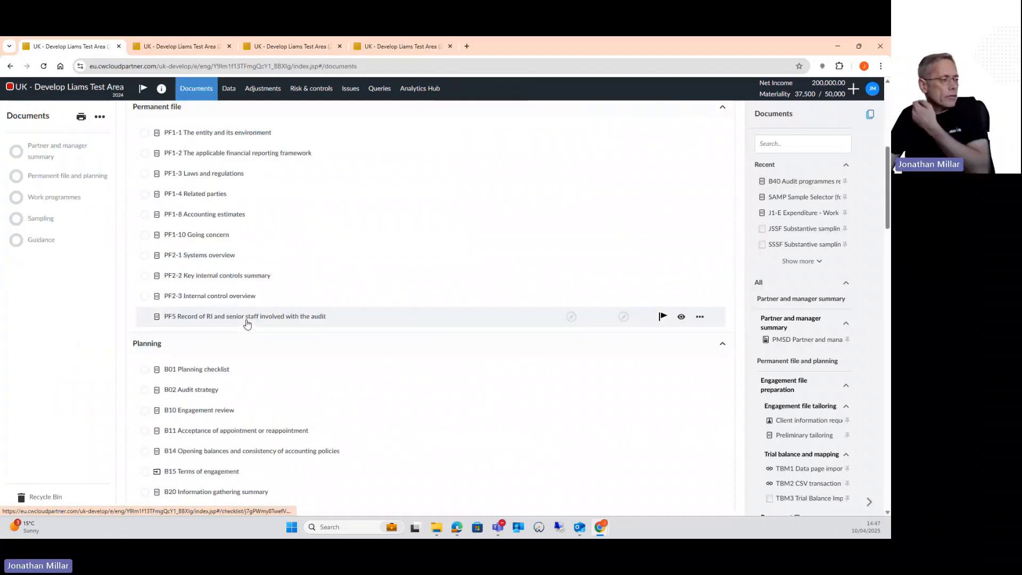
scroll(247, 323, "down", 7)
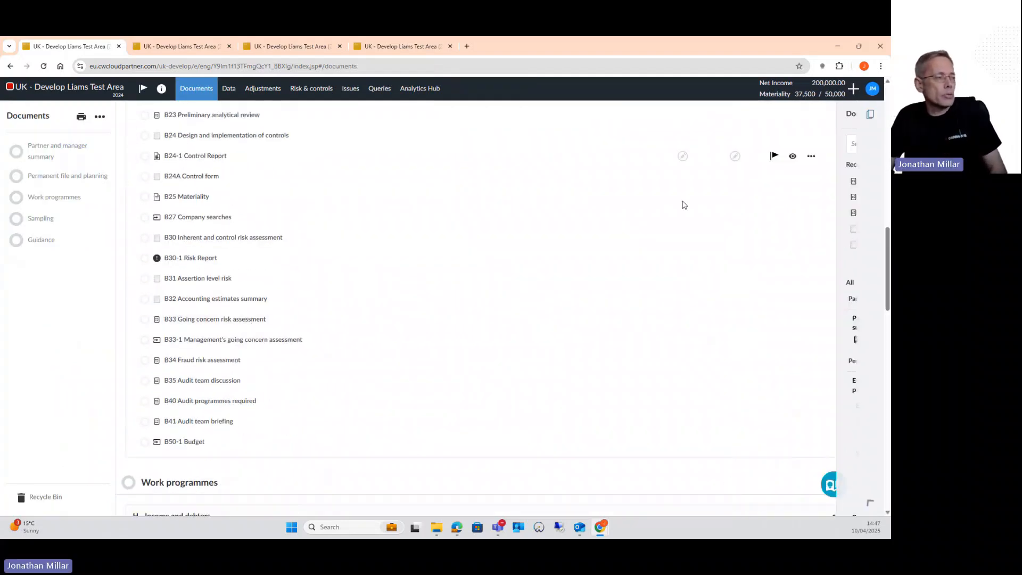
scroll(320, 335, "down", 15)
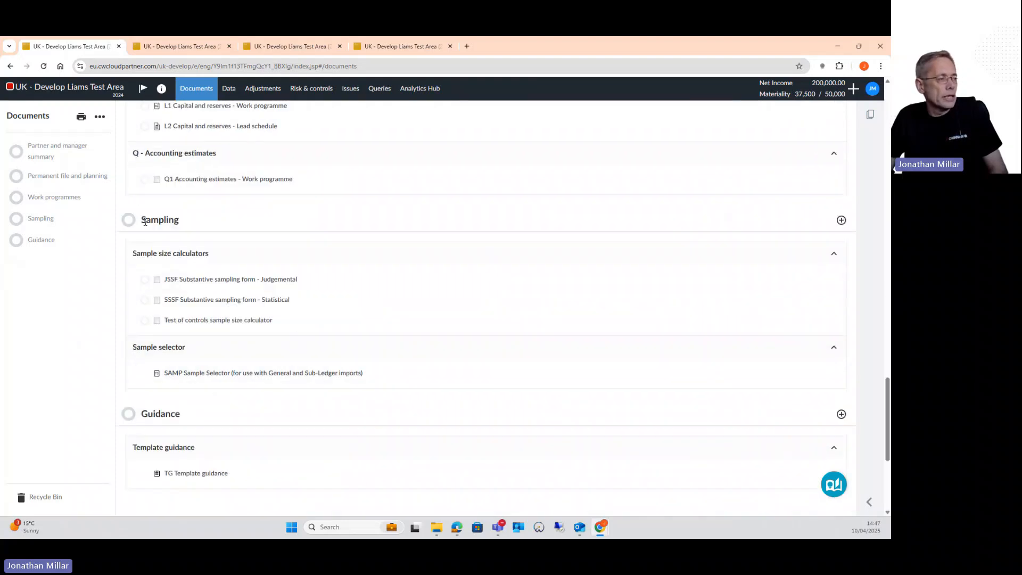
left_click(211, 375)
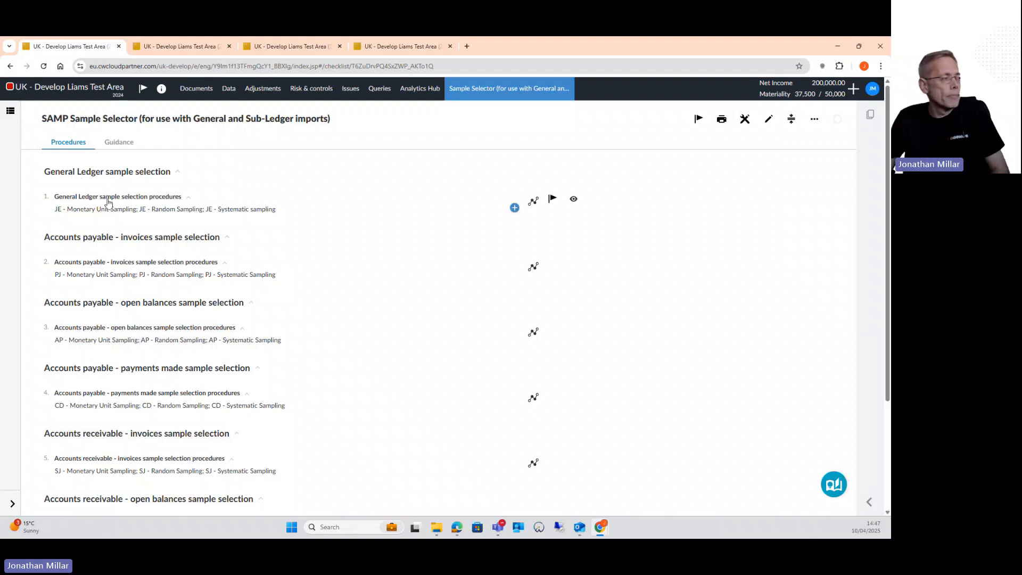
Look through the Sample Selector procedures and open the analytic tests for the General Ledger sample selection procedures
scroll(96, 258, "down", 3)
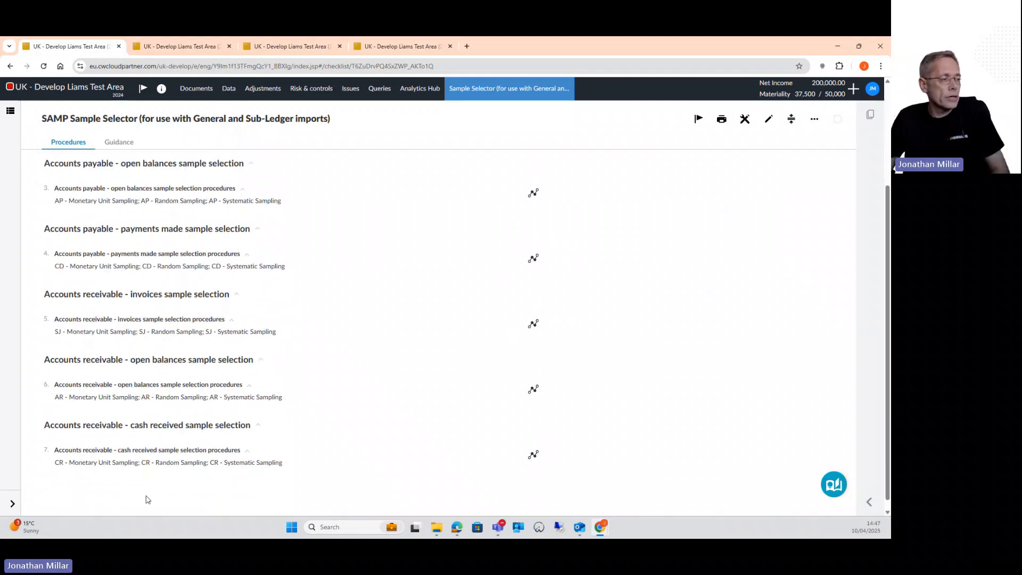
scroll(153, 393, "up", 2)
scroll(153, 392, "up", 1)
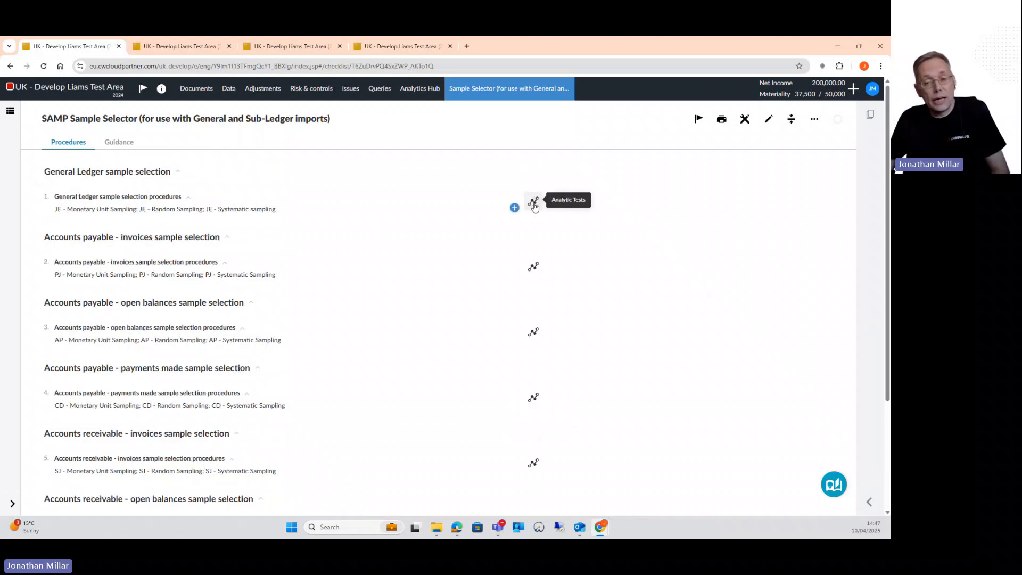
left_click(534, 206)
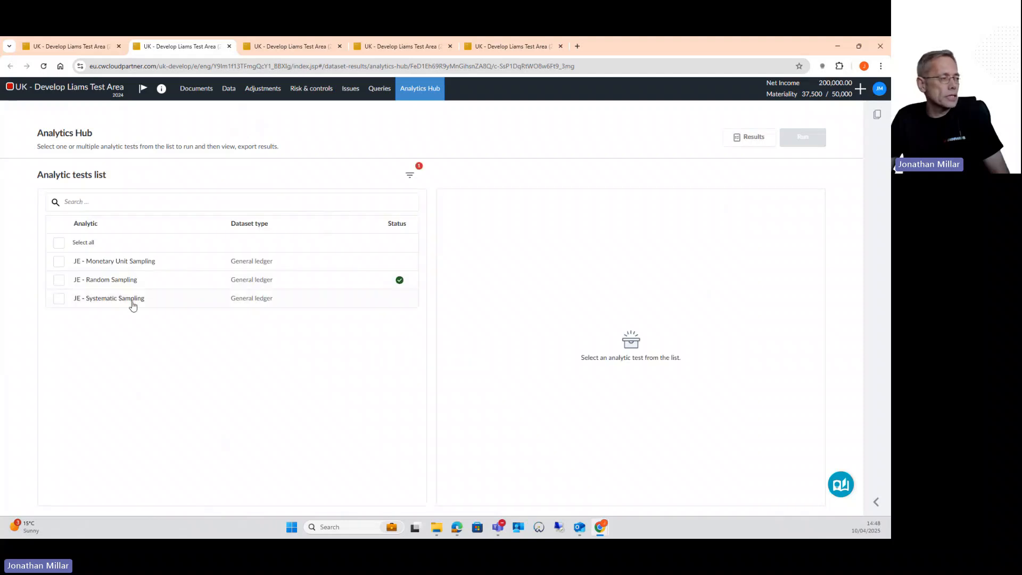
Select the JE - Random Sampling test and display its test parameters
left_click(58, 281)
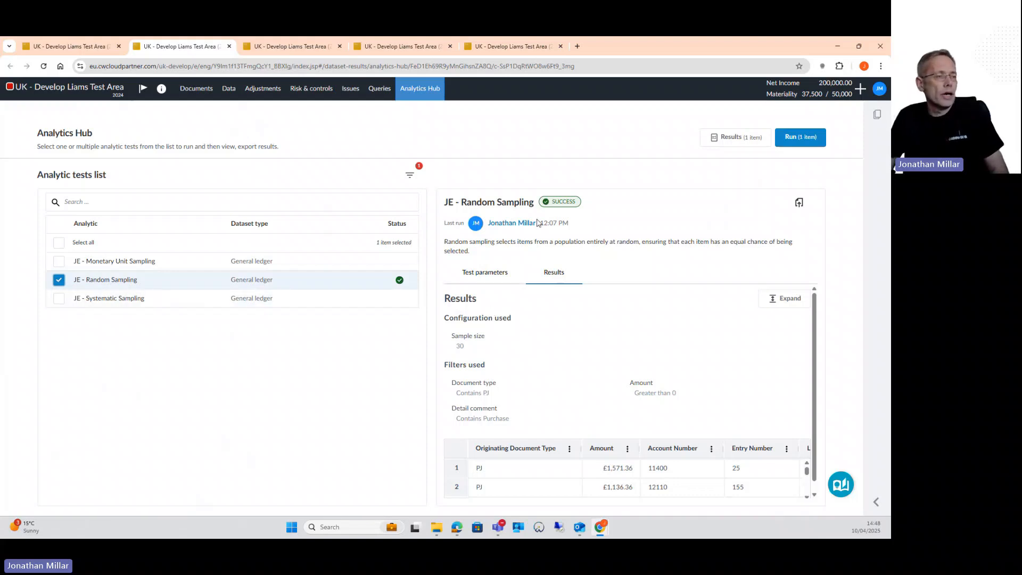
left_click(474, 271)
scroll(486, 335, "down", 2)
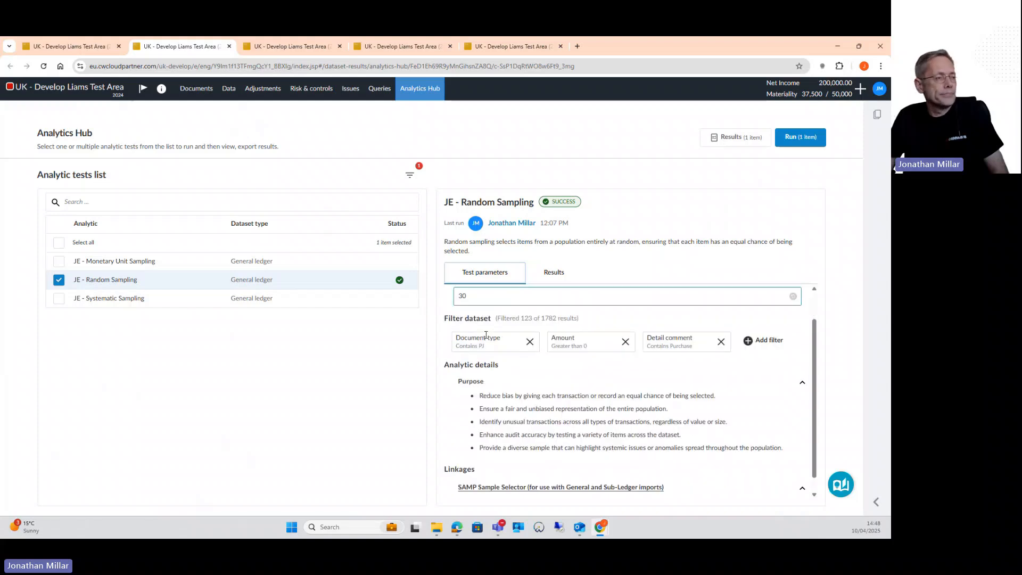
scroll(479, 373, "up", 2)
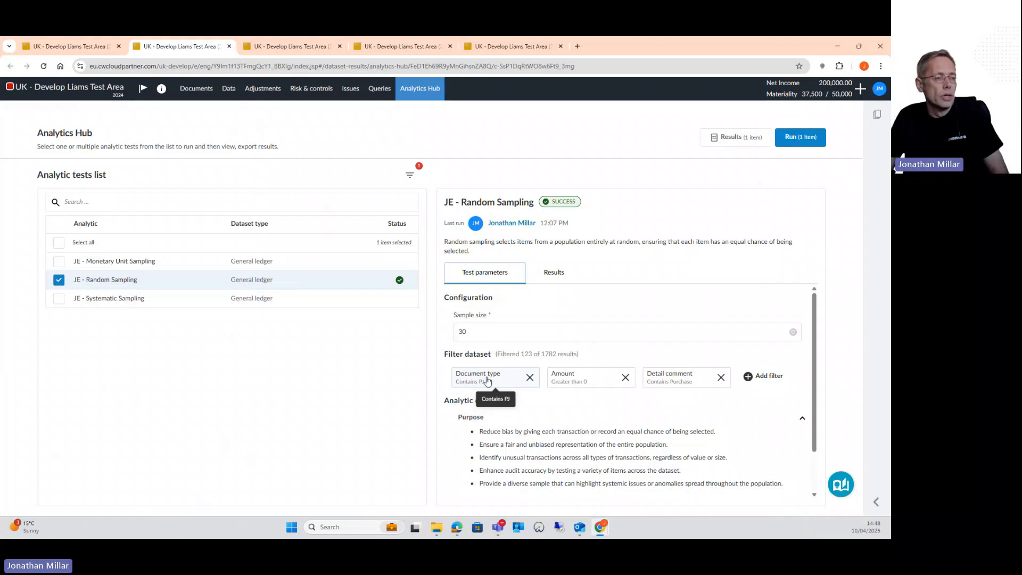
Remove the existing Document type, Detail comment and Amount filters from the random sampling test
left_click(529, 379)
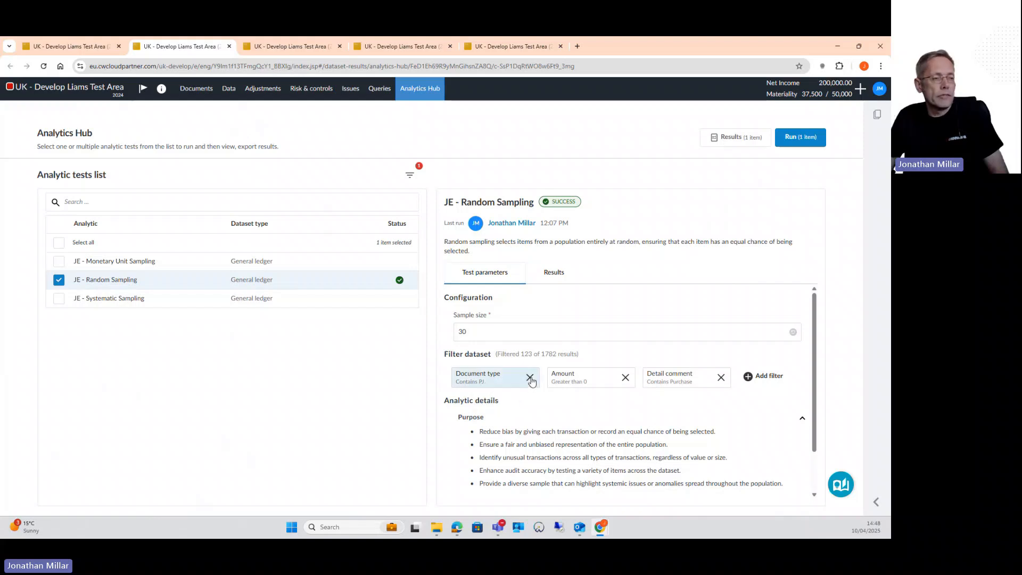
left_click(626, 397)
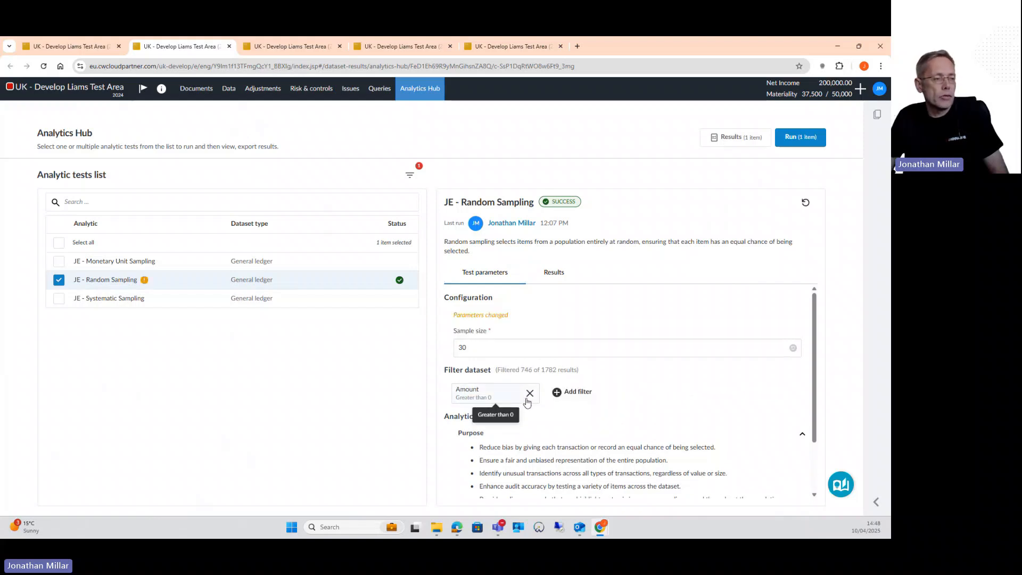
left_click(530, 394)
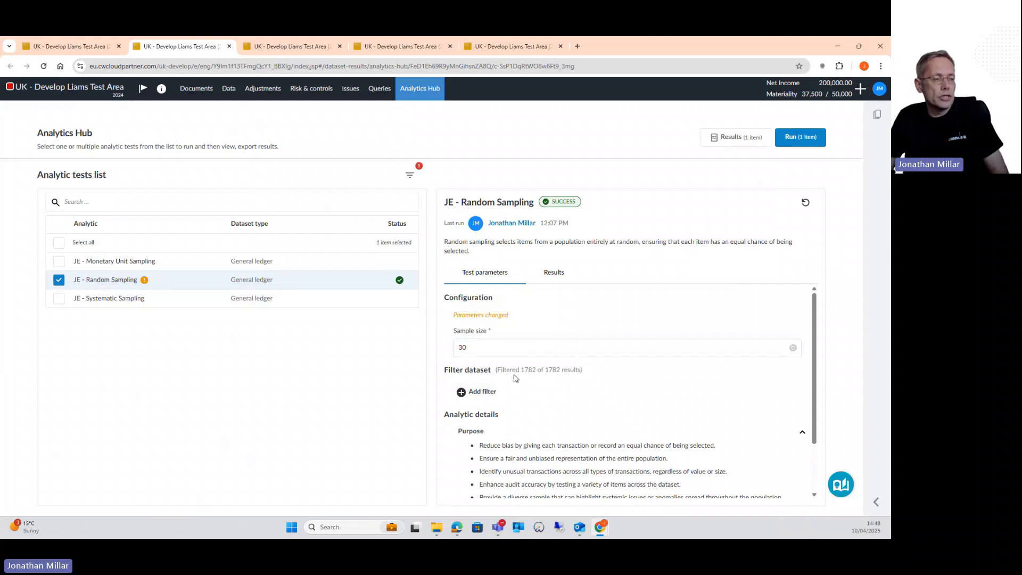
Add a dataset filter where Originating document type contains PJ
left_click(474, 393)
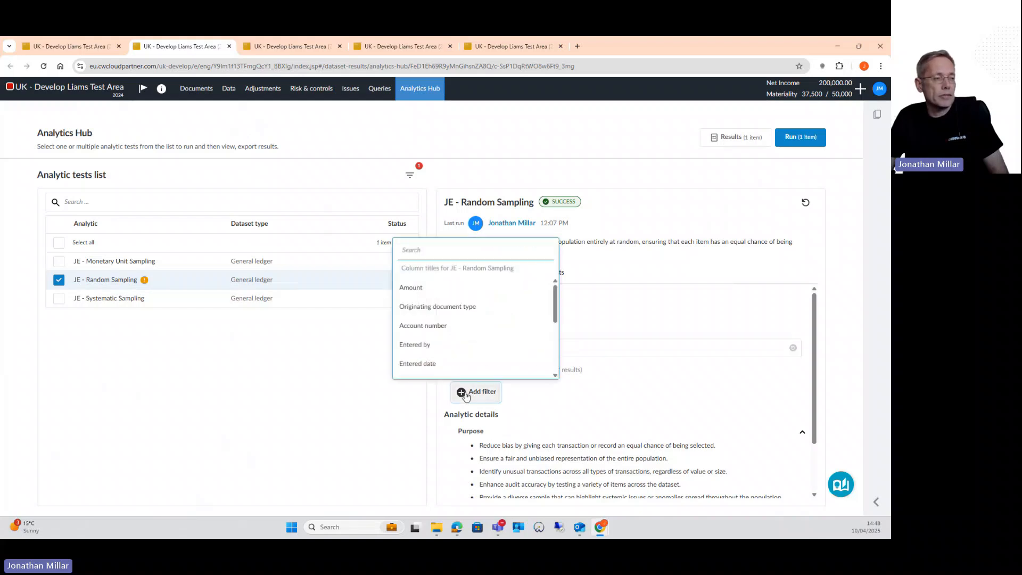
left_click(426, 306)
left_click(447, 257)
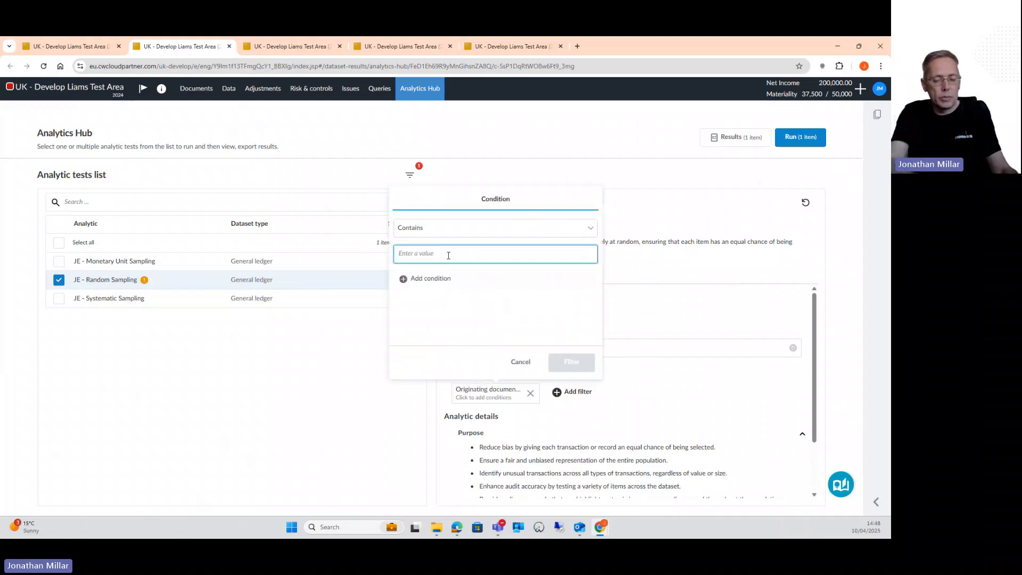
type("PJ")
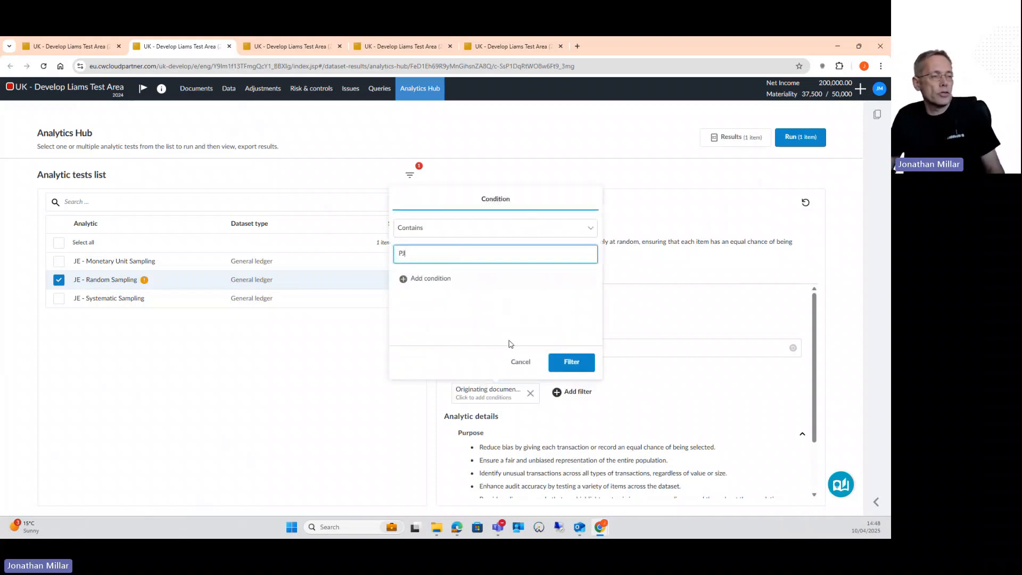
left_click(571, 363)
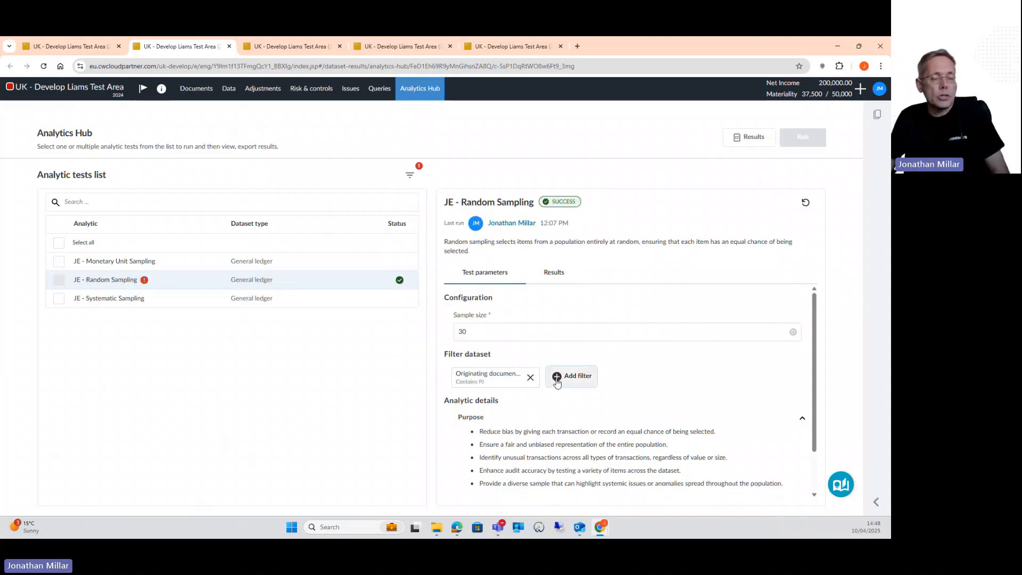
Add a dataset filter where Amount is greater than 0
left_click(557, 381)
scroll(529, 331, "down", 3)
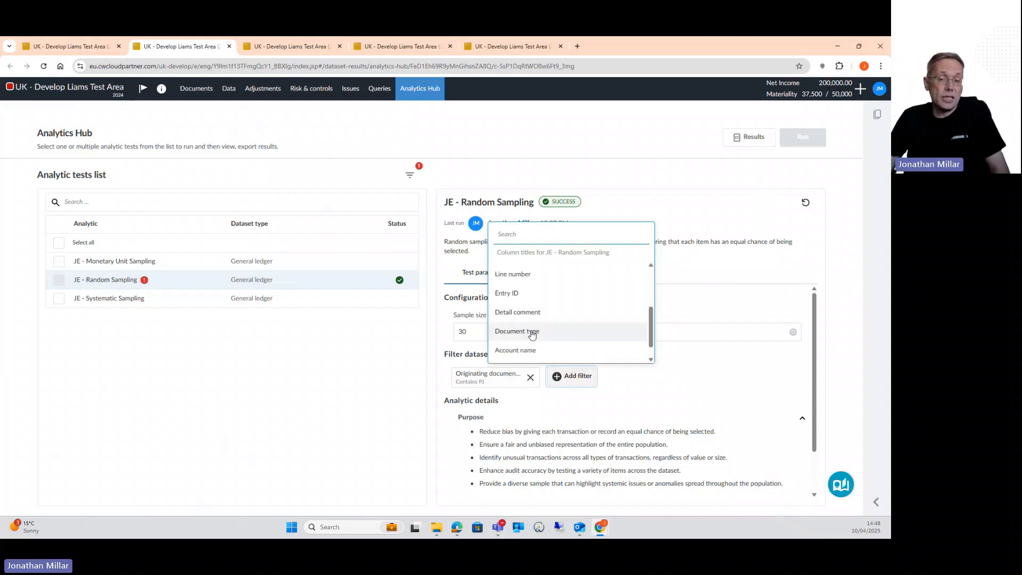
scroll(513, 303, "down", 1)
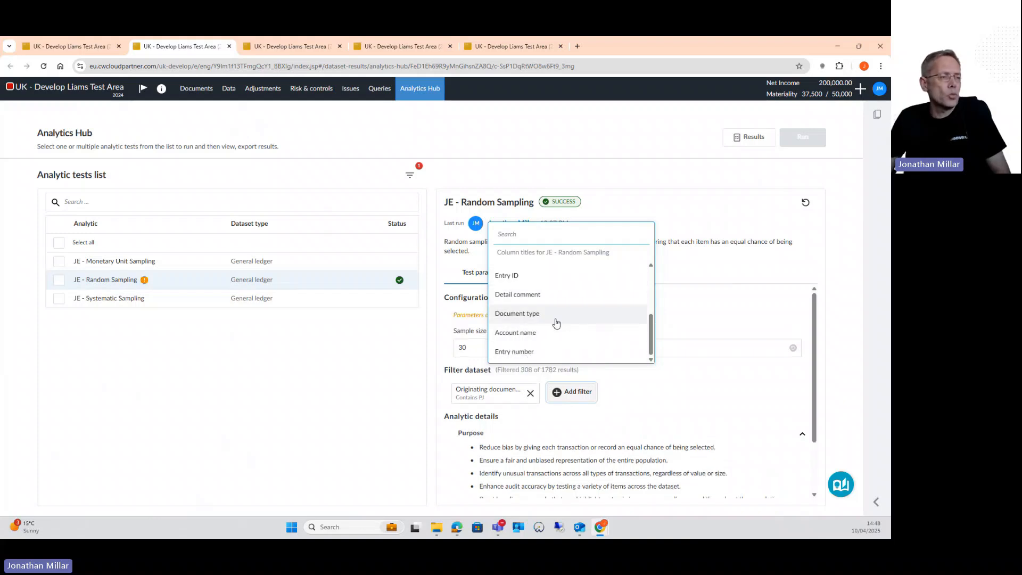
scroll(554, 322, "up", 3)
scroll(557, 325, "up", 1)
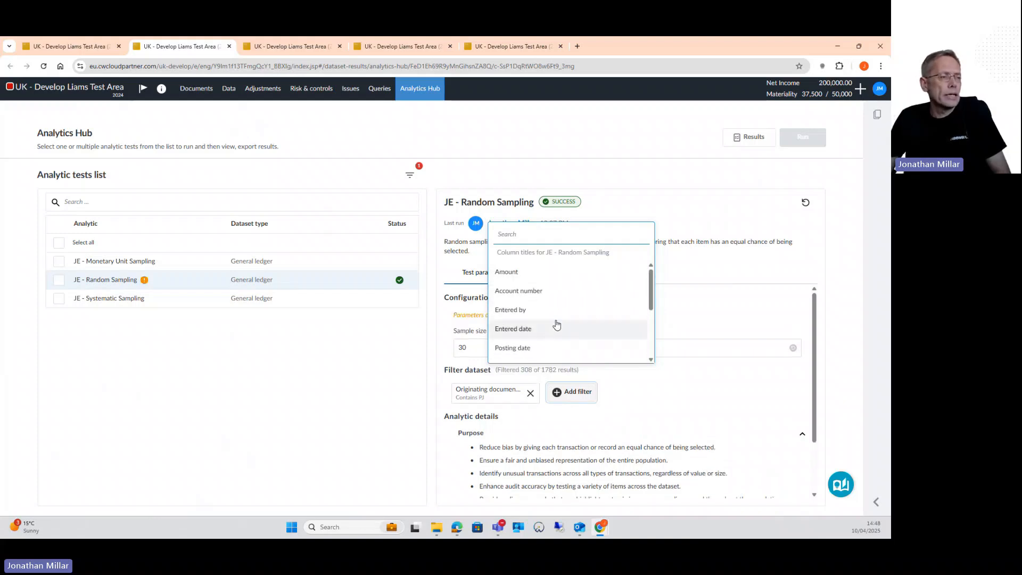
left_click(513, 272)
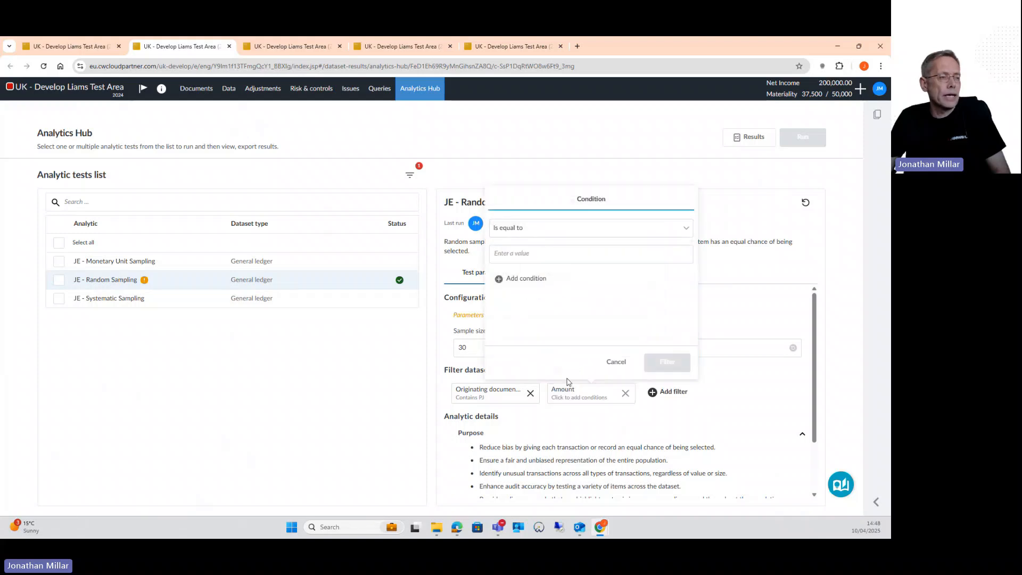
left_click(515, 229)
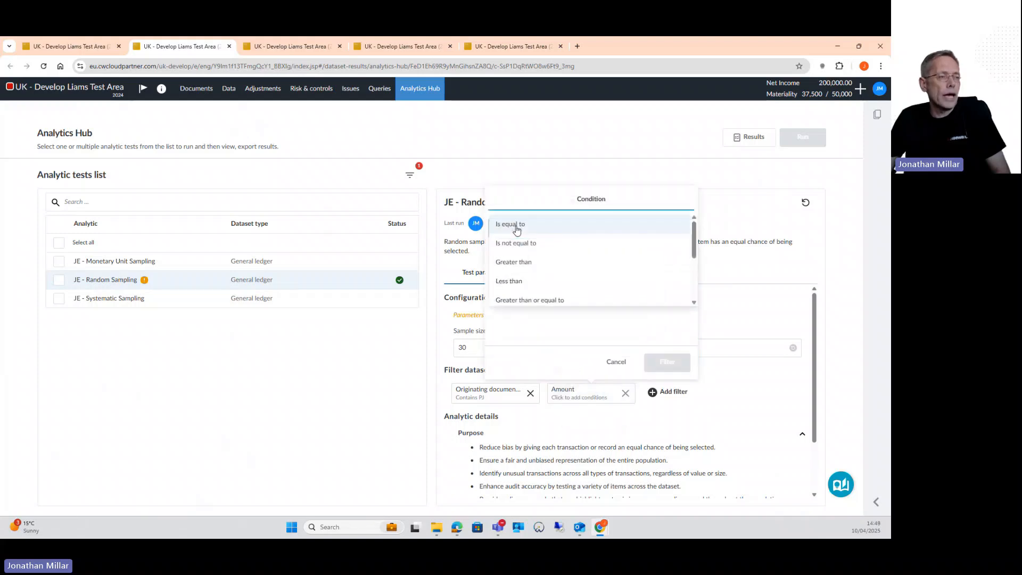
left_click(510, 262)
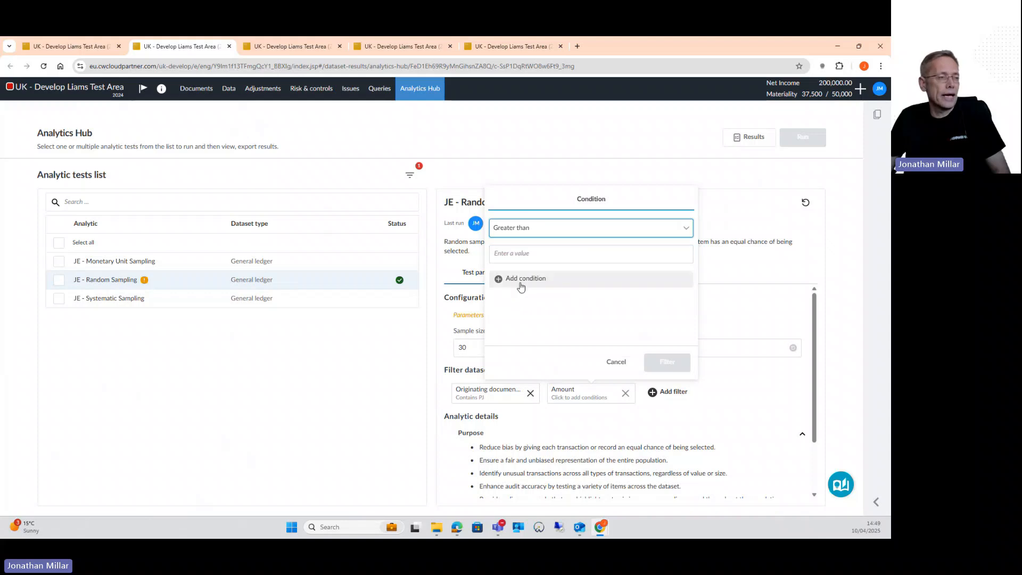
left_click(520, 256)
type("0")
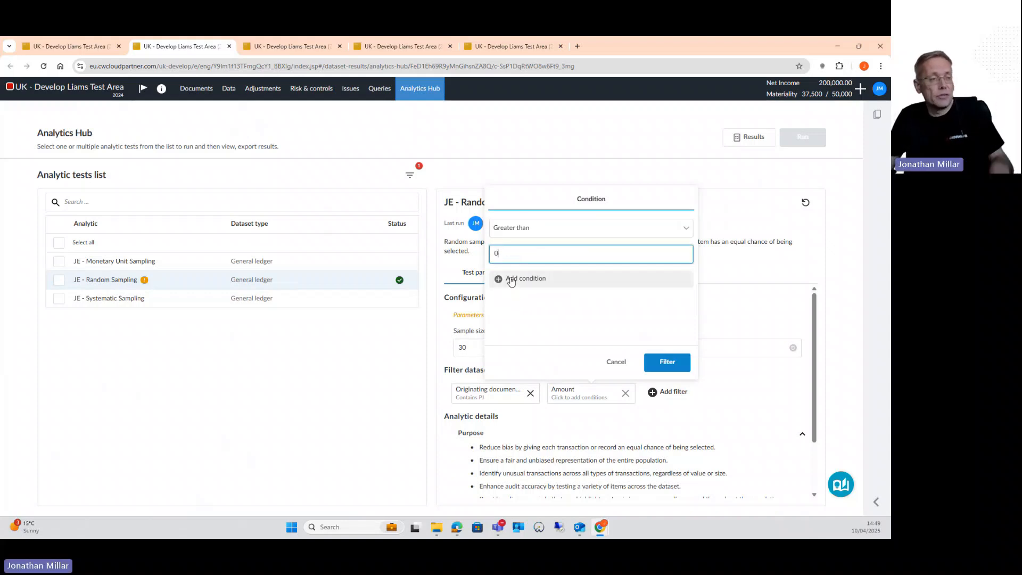
left_click(667, 362)
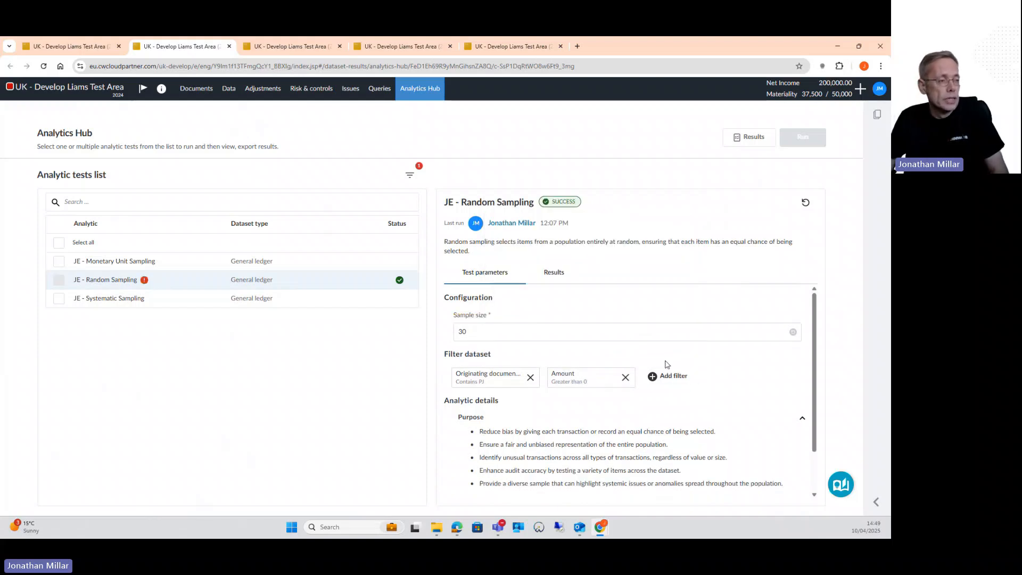
Add a dataset filter where Detail comment contains Purchase
left_click(650, 385)
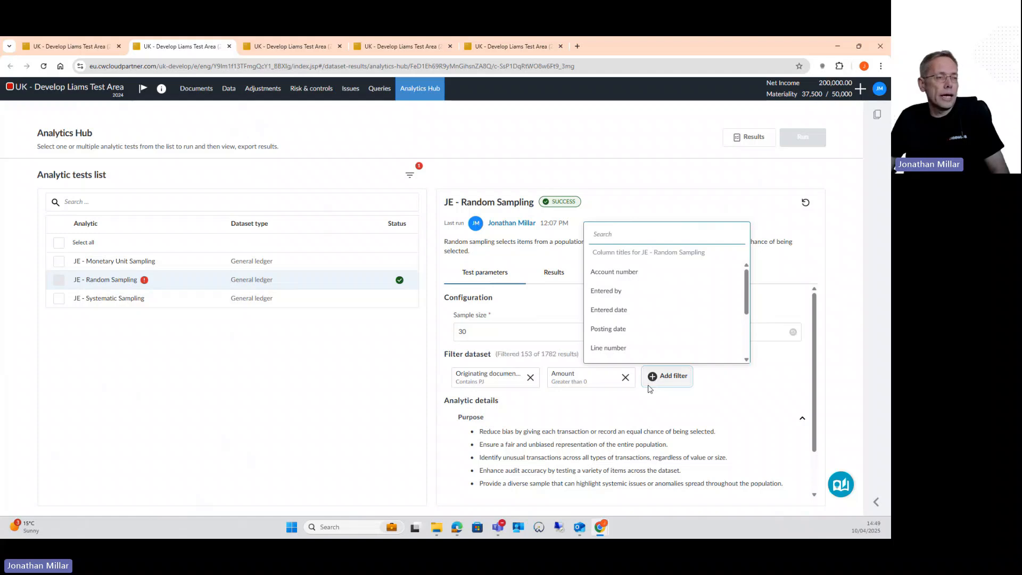
scroll(617, 346, "down", 5)
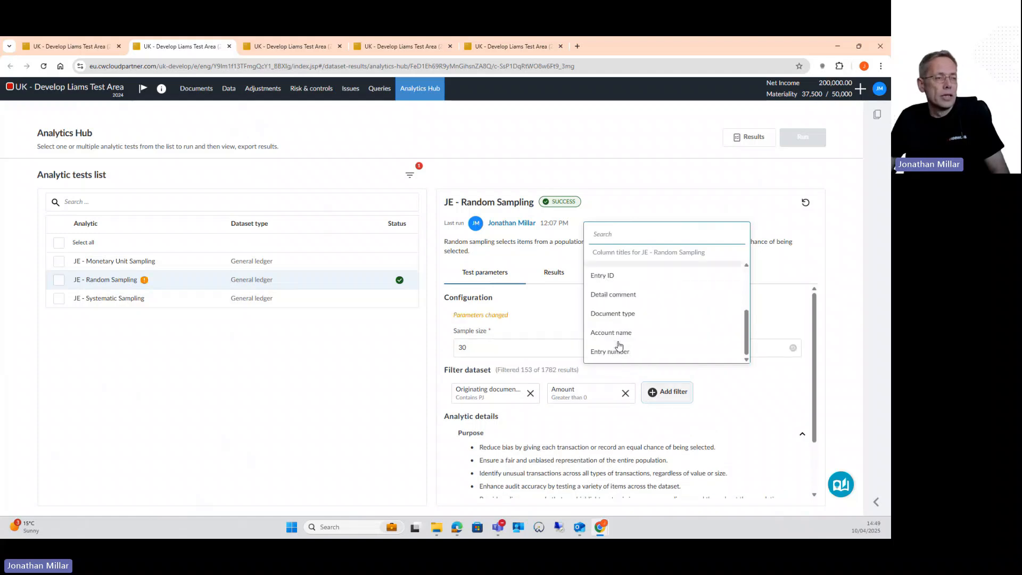
left_click(596, 296)
left_click(610, 254)
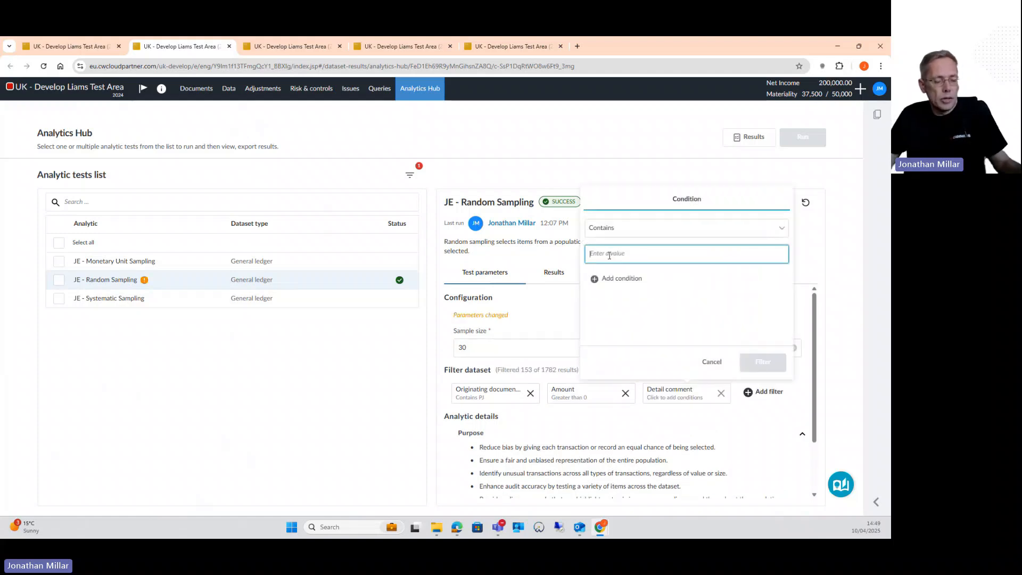
type("Purchase")
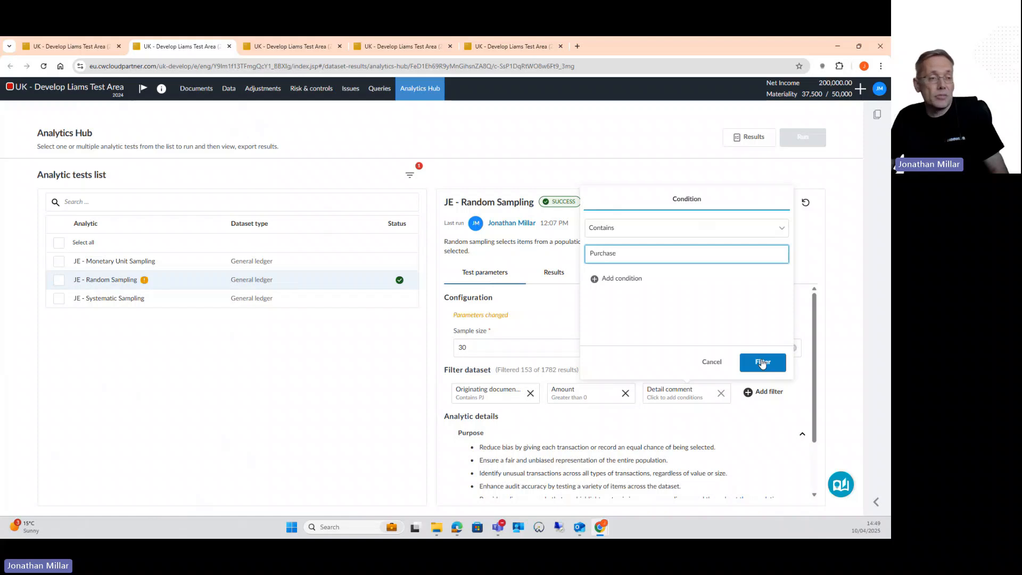
left_click(762, 363)
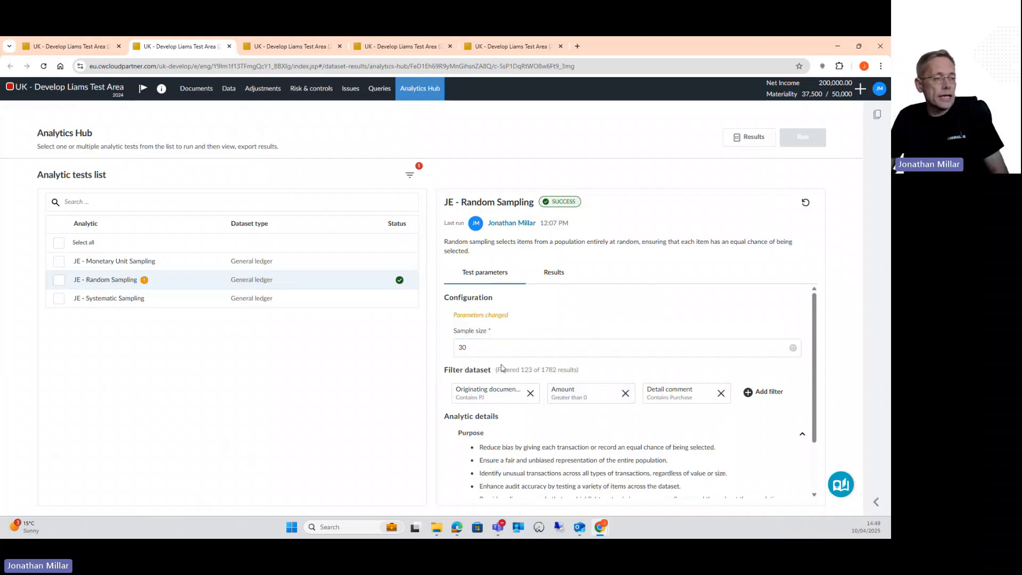
Keep the sample size at 30, select JE - Random Sampling and run the test
left_click(476, 352)
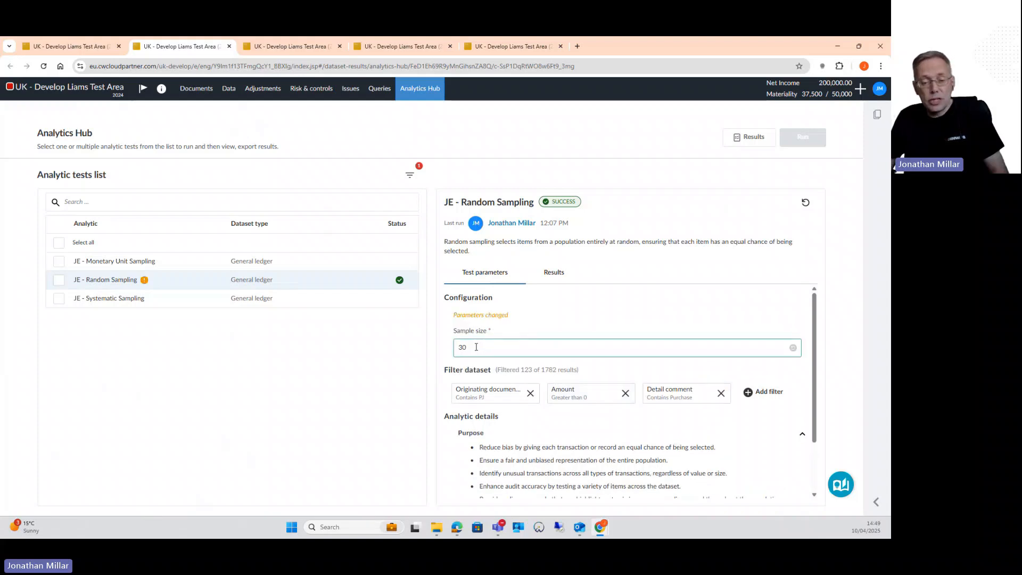
double_click(477, 347)
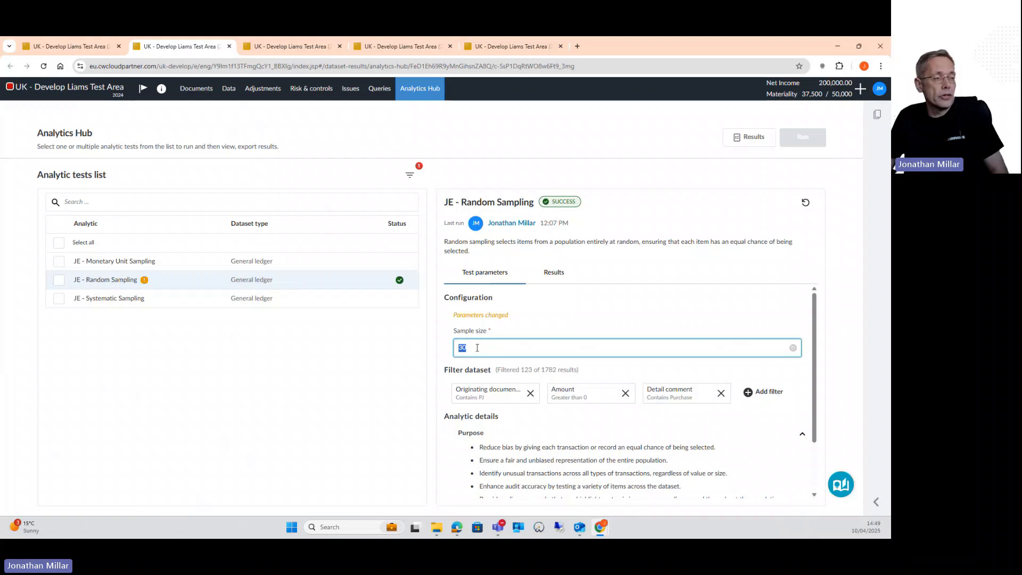
left_click(528, 329)
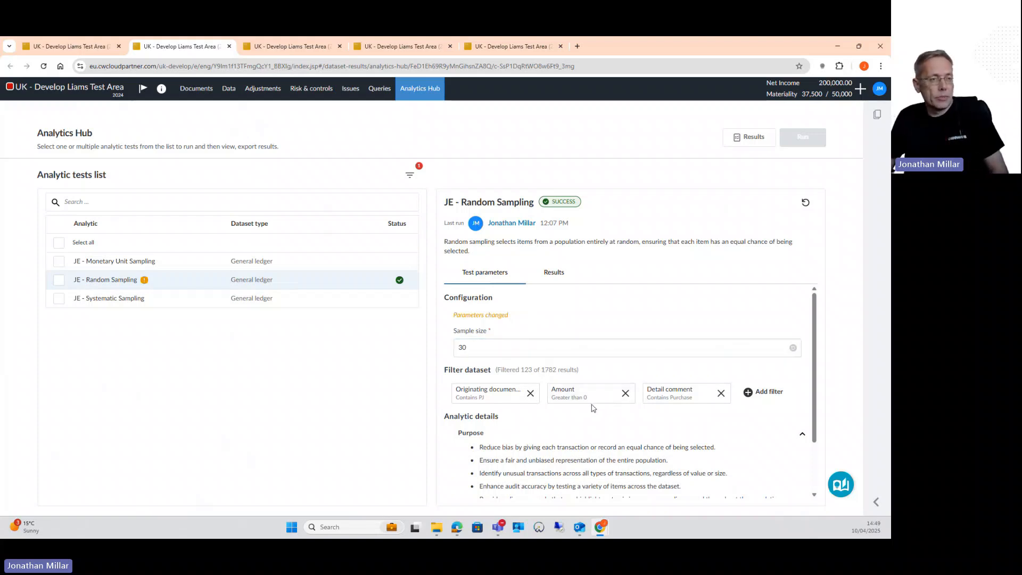
left_click(58, 281)
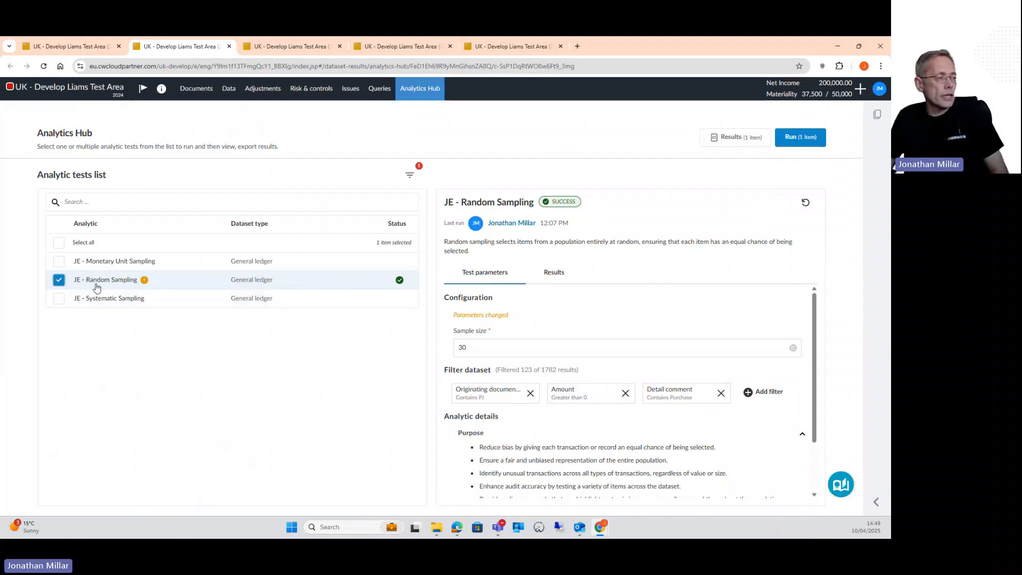
left_click(795, 139)
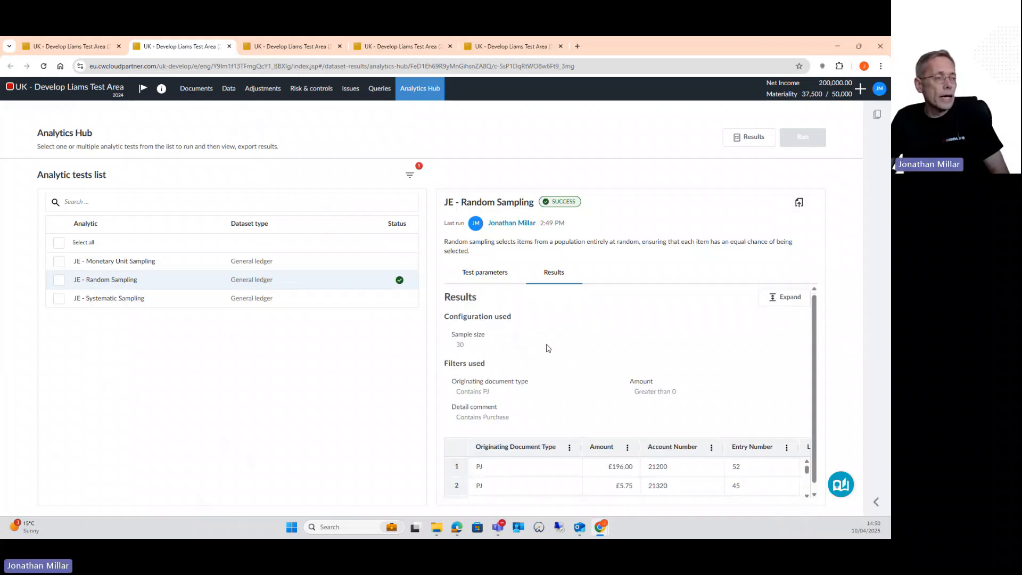
Review the sampled transactions in the expanded JE - Random Sampling results table, then close the expanded view
scroll(548, 349, "down", 1)
scroll(548, 463, "down", 5)
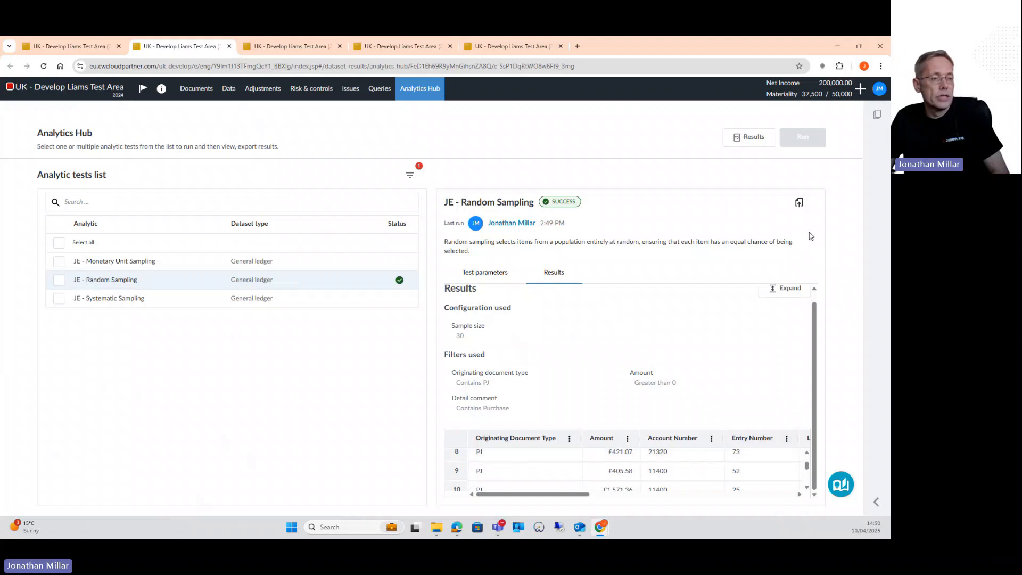
left_click(785, 288)
scroll(374, 259, "down", 5)
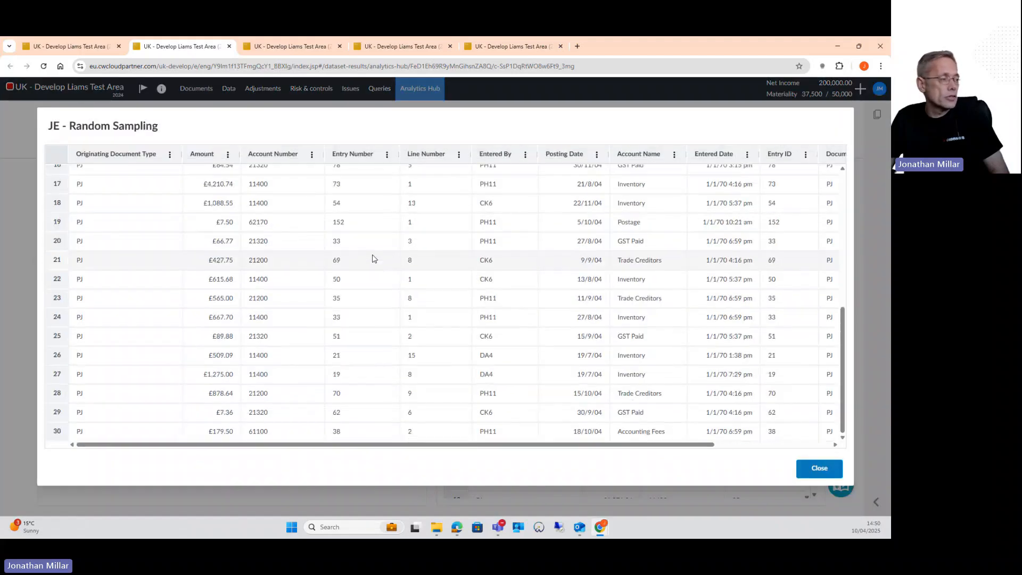
scroll(343, 282, "up", 5)
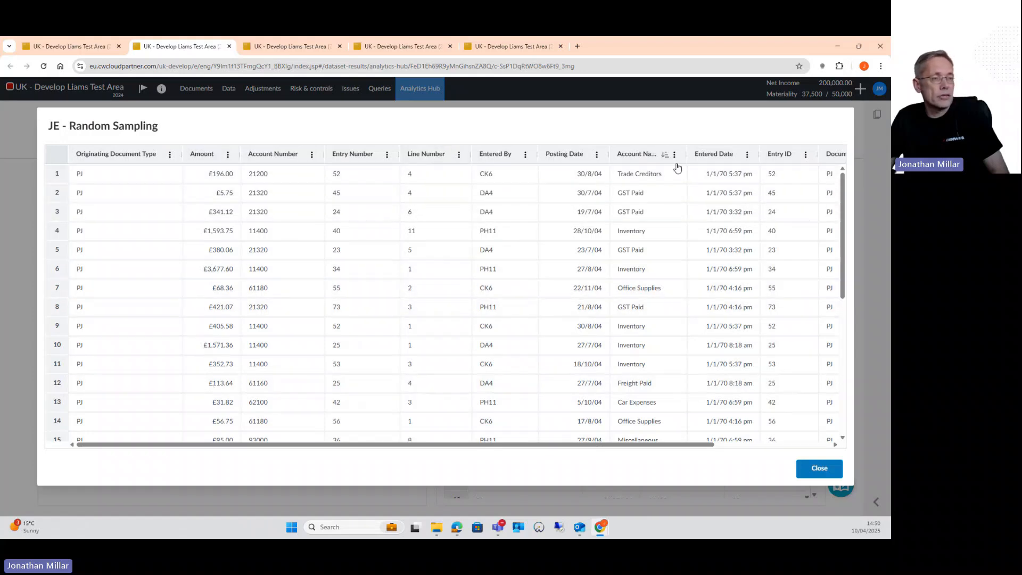
left_click(819, 468)
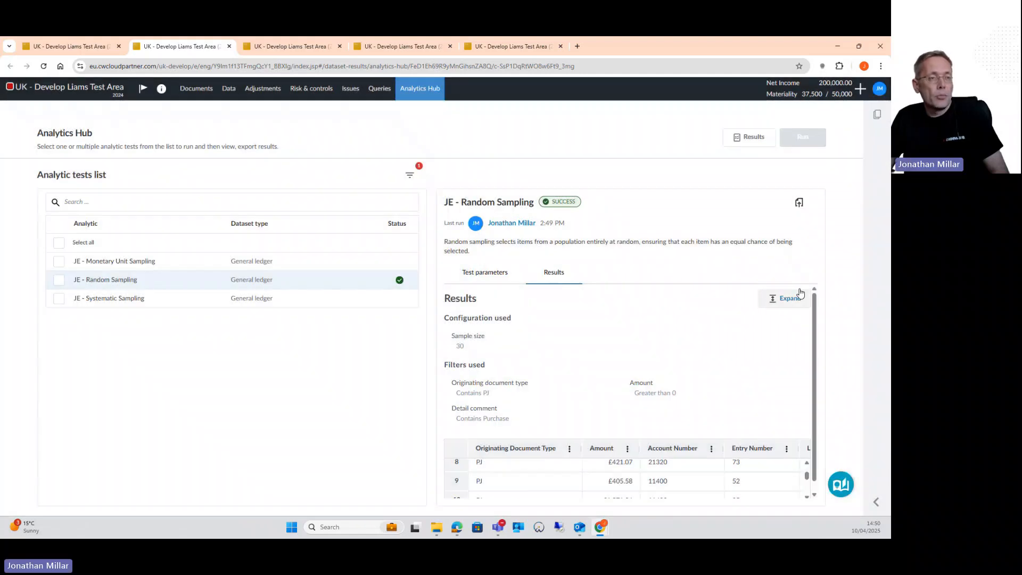
Export the JE - Random Sampling results and save the Purchase Invoices Sample CSV as an Excel Workbook in Downloads, replacing the existing file
left_click(799, 204)
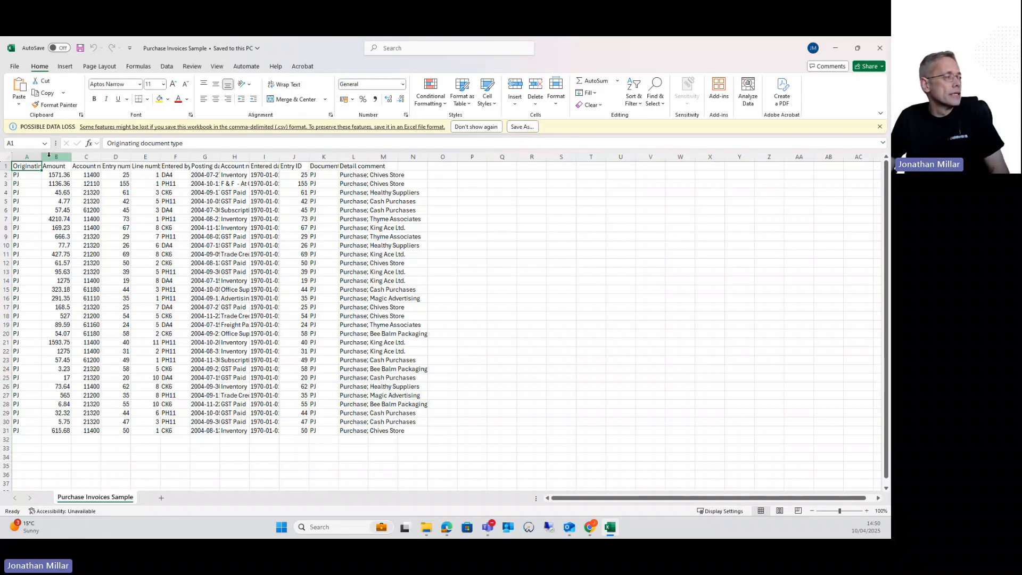
left_click(522, 127)
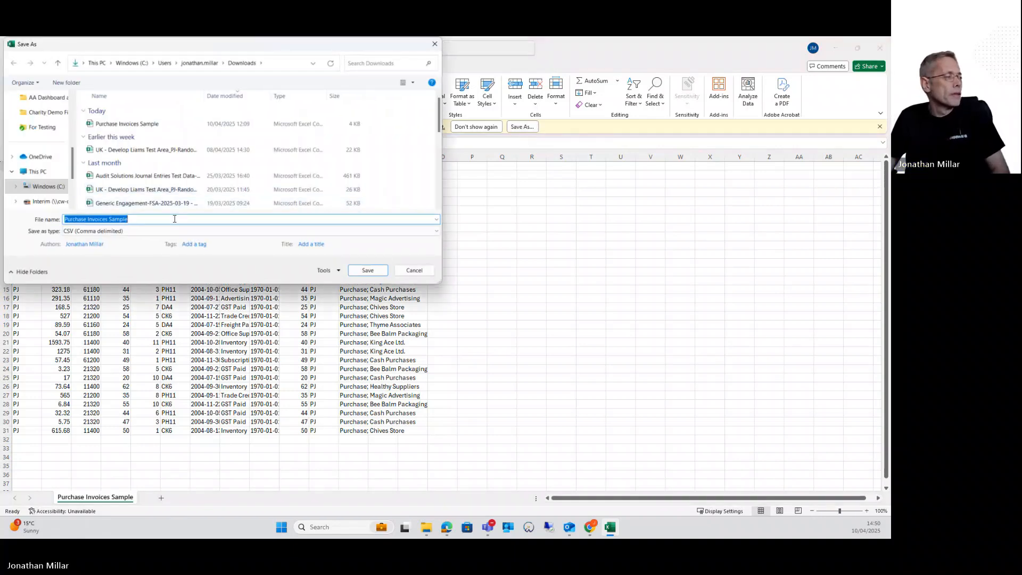
left_click(219, 231)
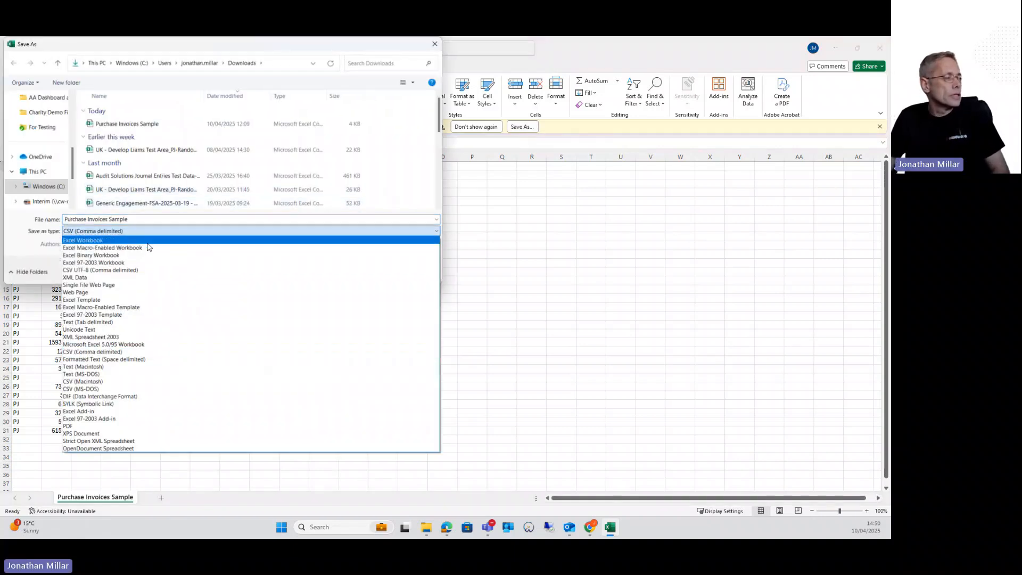
left_click(148, 240)
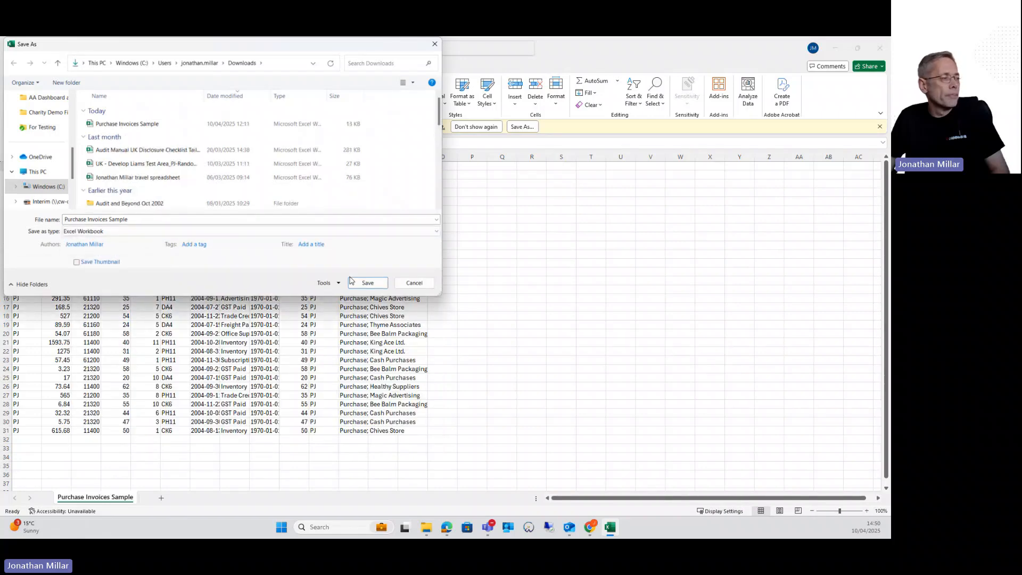
left_click(364, 288)
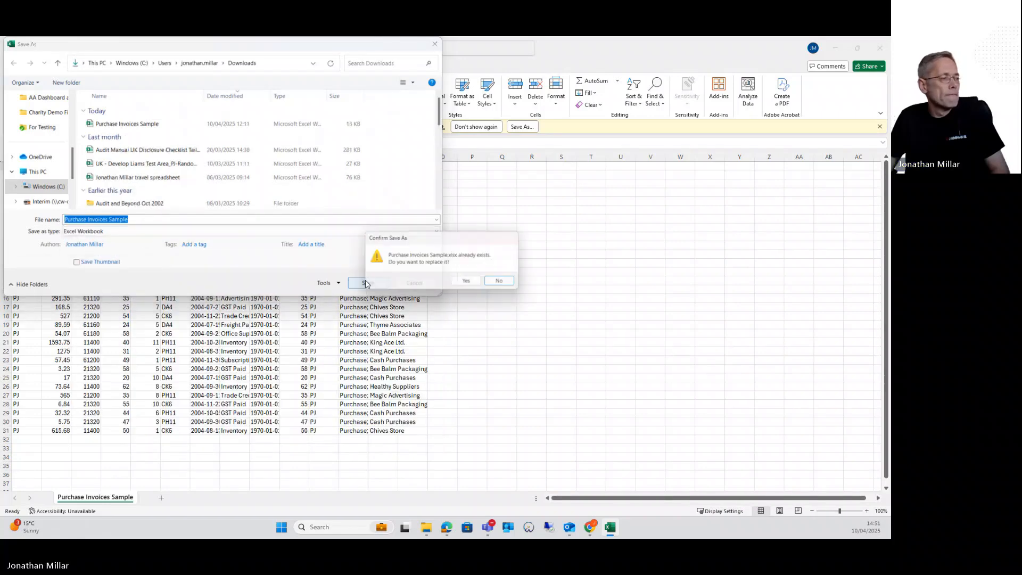
left_click(469, 282)
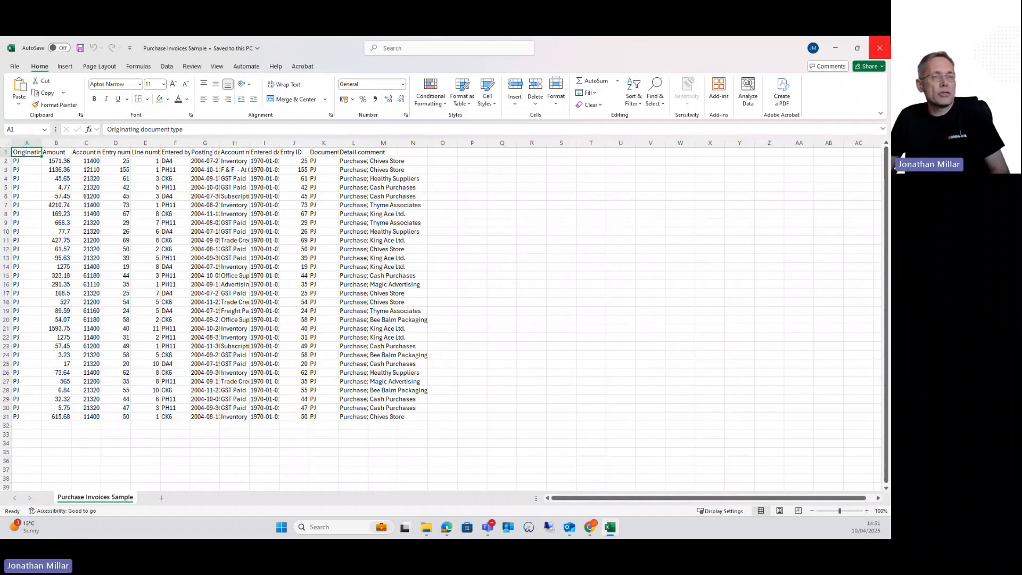
left_click(879, 49)
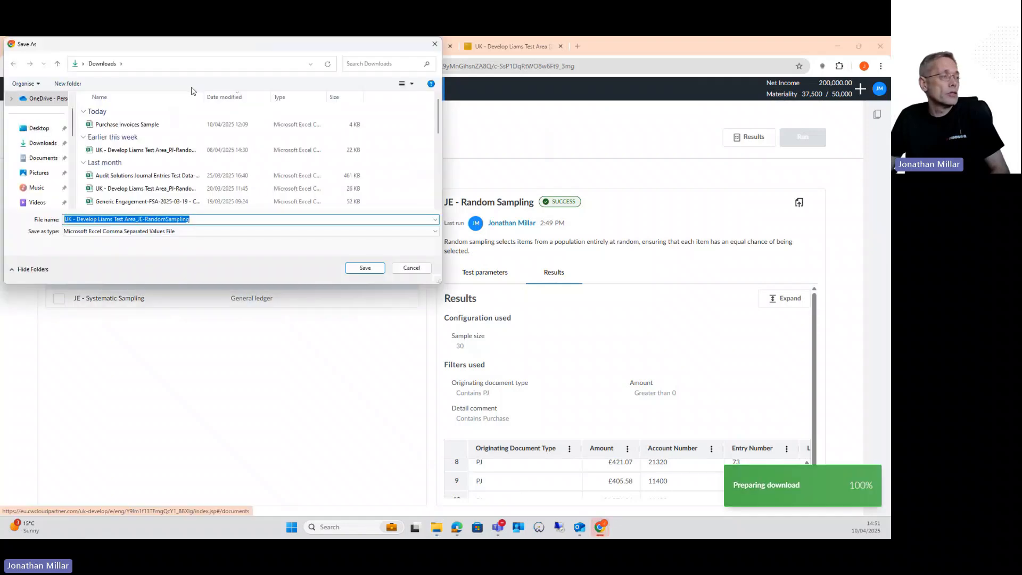
left_click(406, 272)
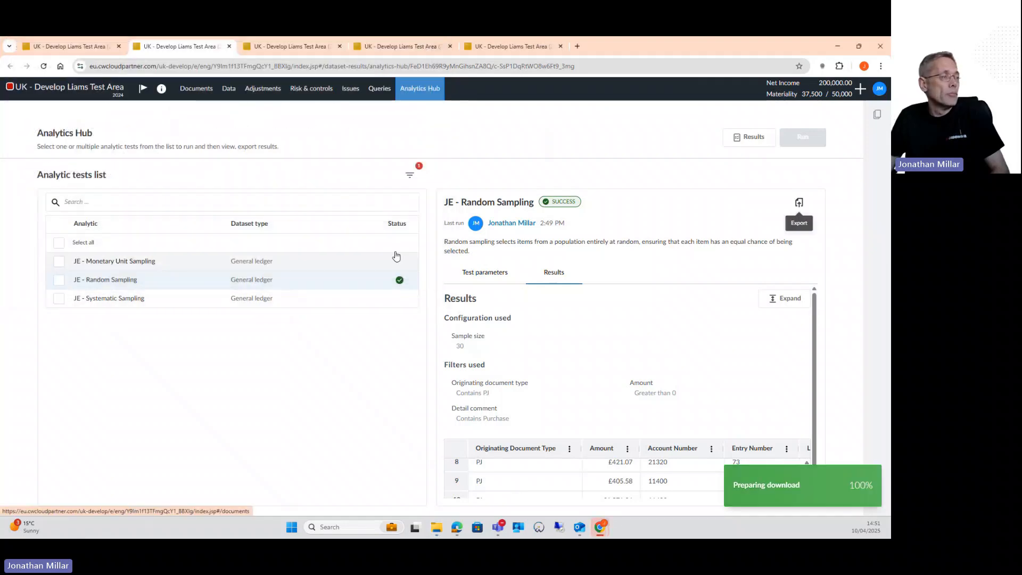
Return to the engagement's document list and open the J1-E Expenditure - Work programme under Expenditure and creditors
left_click(69, 46)
left_click(176, 53)
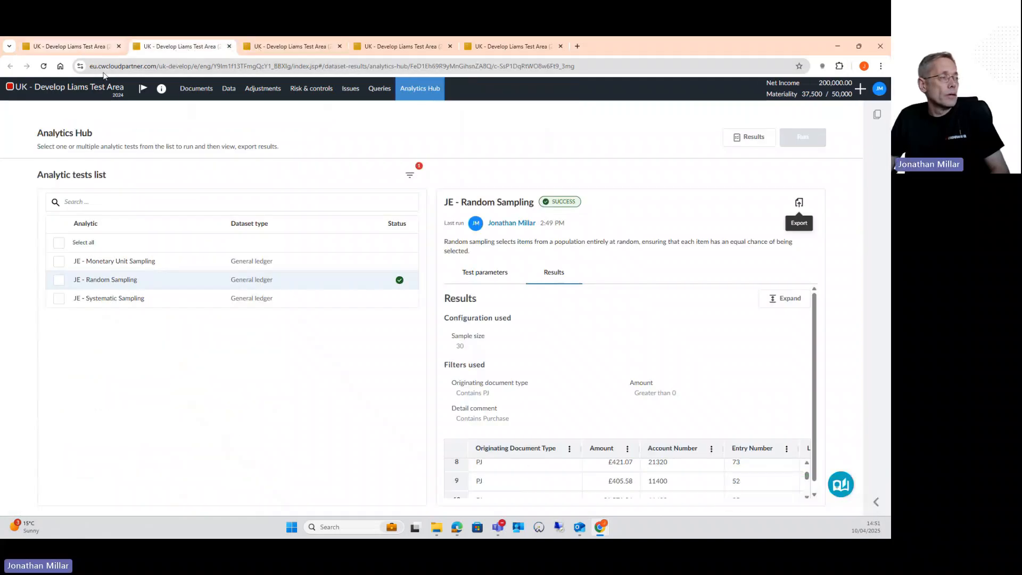
left_click(185, 97)
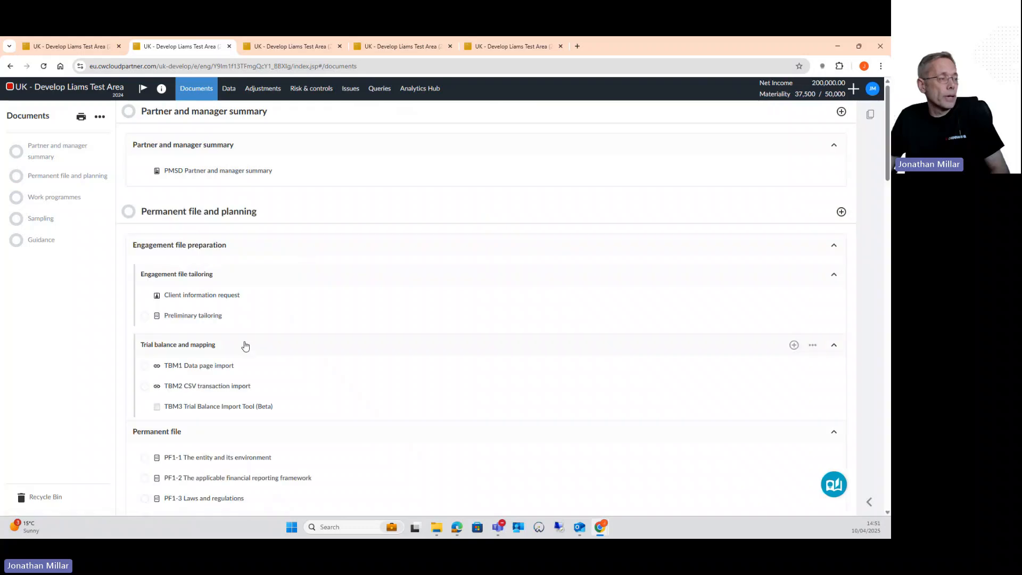
scroll(244, 345, "down", 6)
scroll(248, 347, "down", 10)
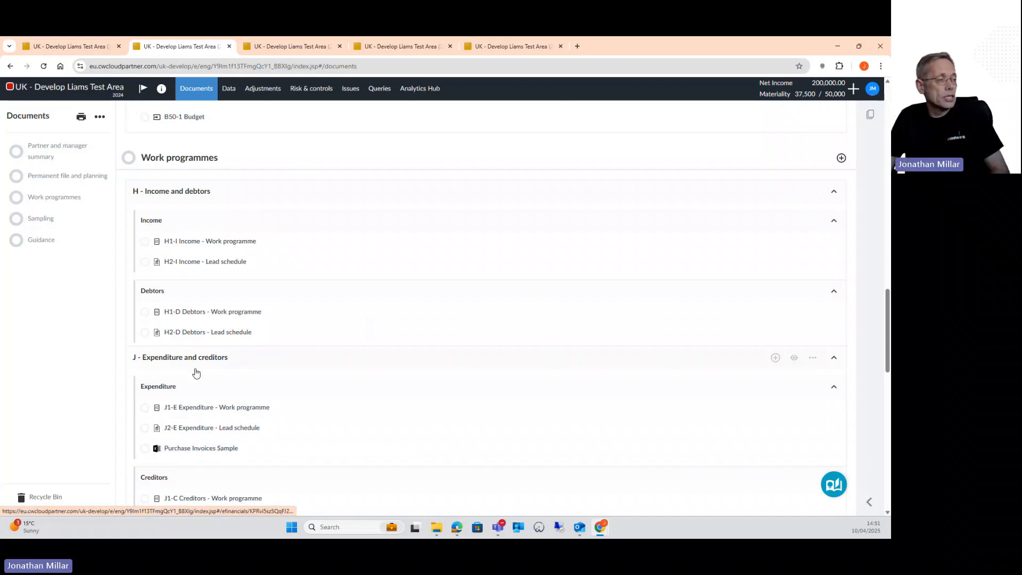
left_click(201, 409)
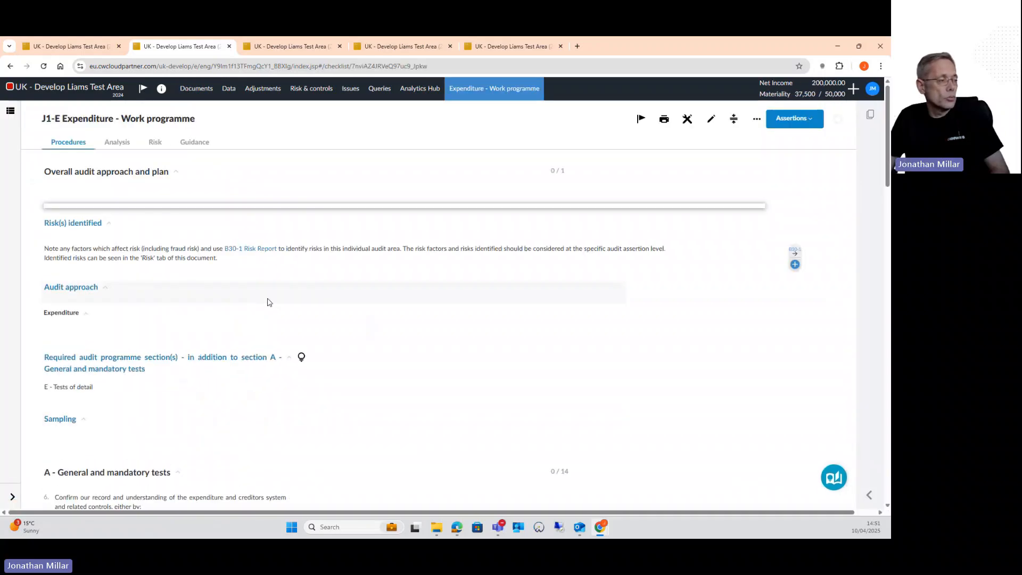
Add an Agrees to Source reference to the Purchase Invoices Sample document on procedure 17 in the Purchases section
scroll(271, 301, "down", 15)
scroll(271, 304, "down", 1)
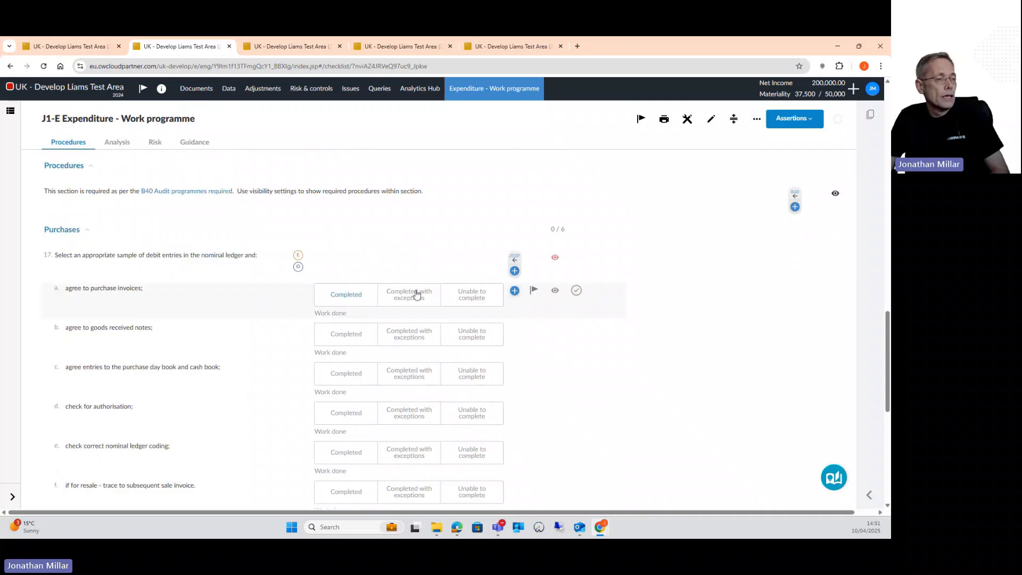
left_click(515, 270)
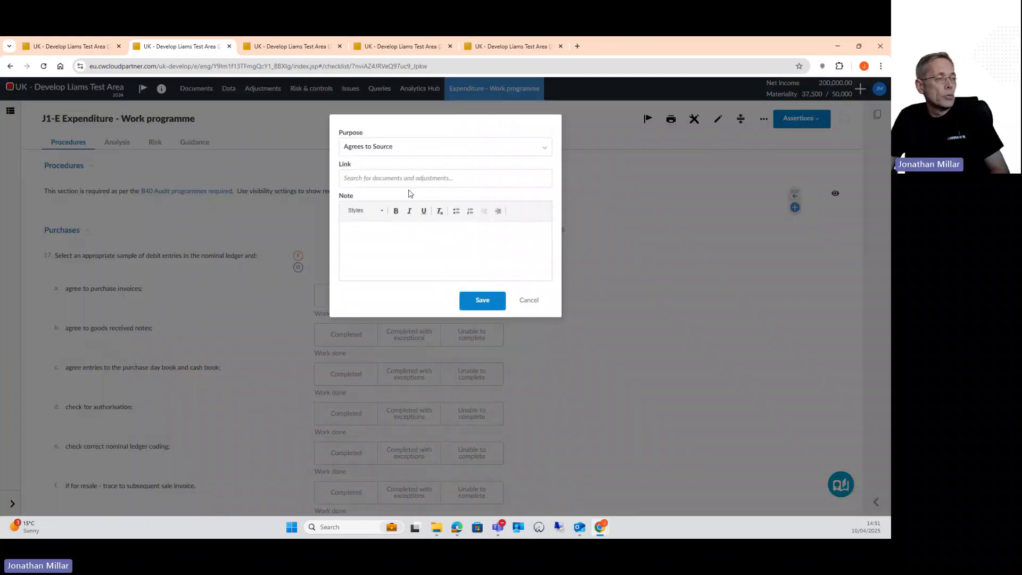
left_click(387, 177)
scroll(400, 268, "down", 10)
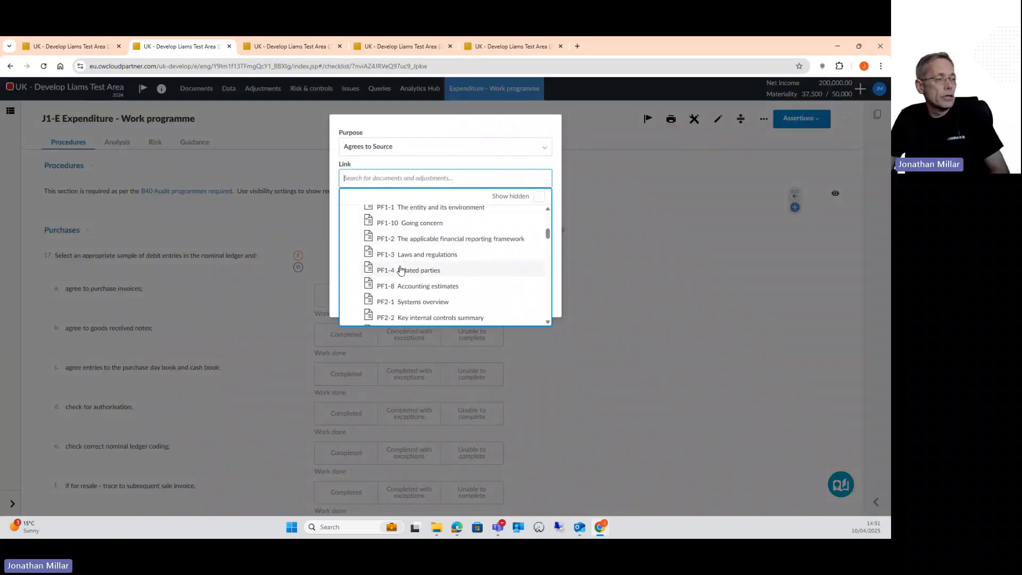
scroll(400, 270, "down", 10)
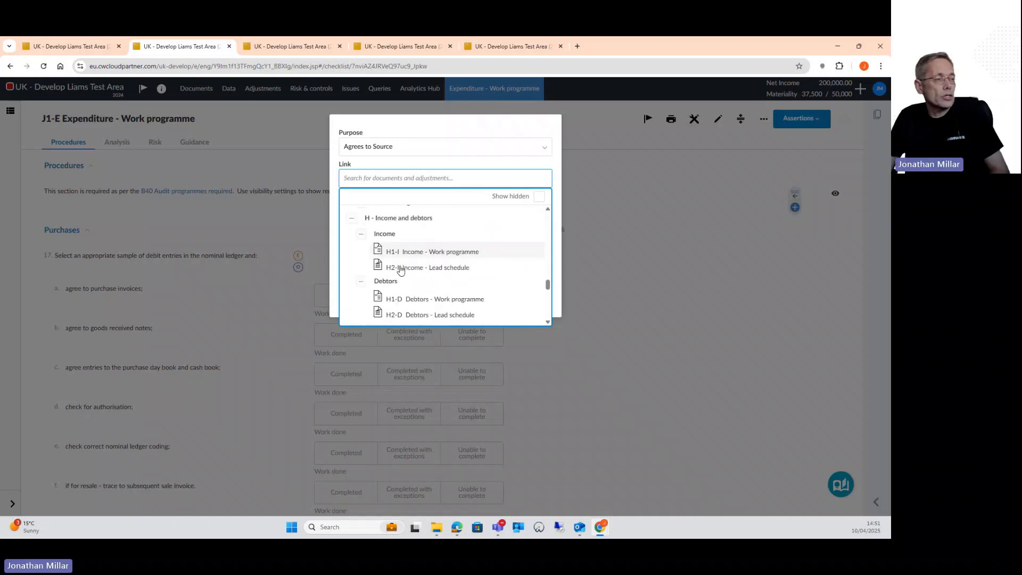
scroll(400, 270, "down", 3)
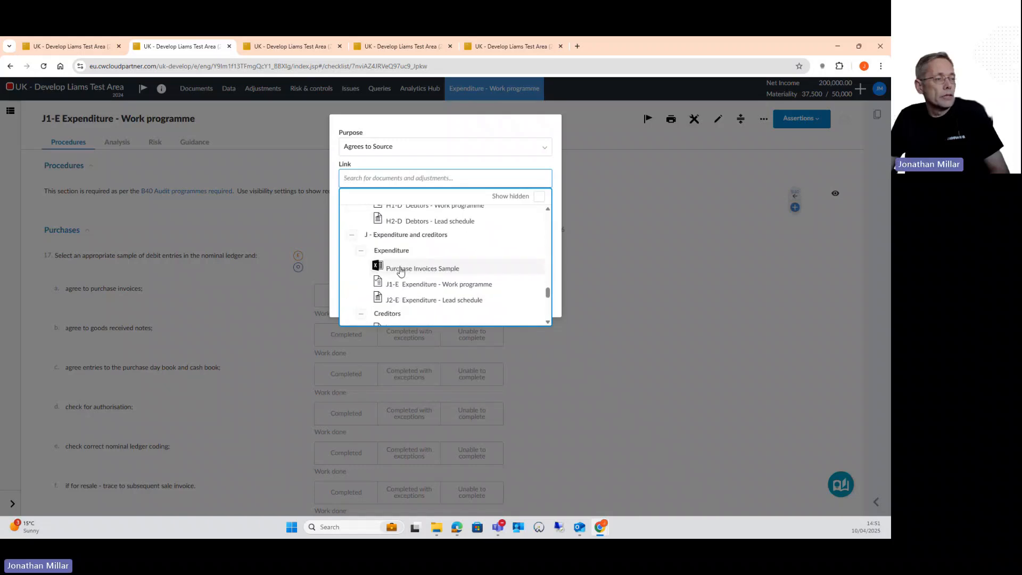
left_click(400, 268)
left_click(477, 301)
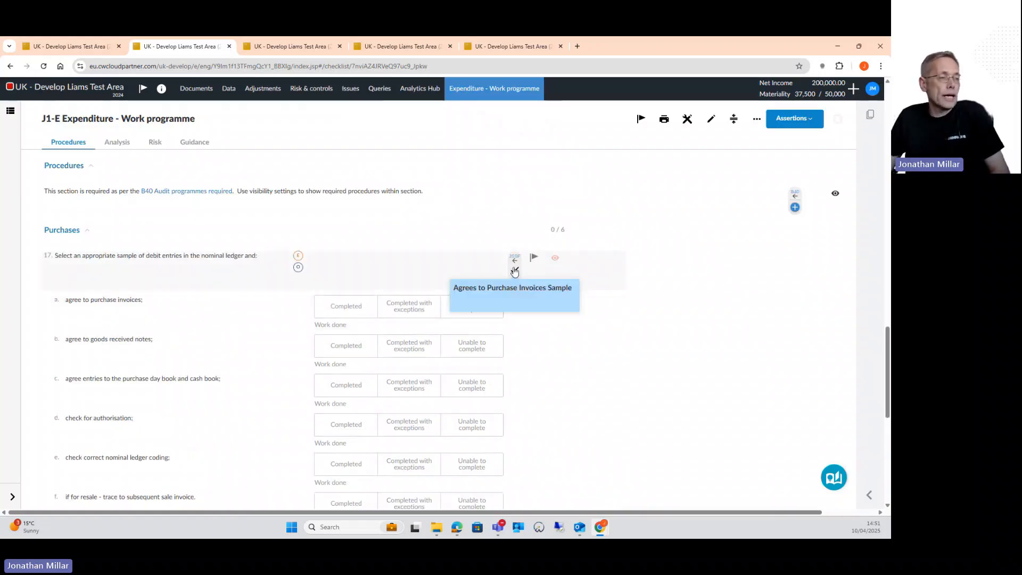
Open the linked Purchase Invoices Sample workbook in Excel from the reference on procedure 17
left_click(514, 270)
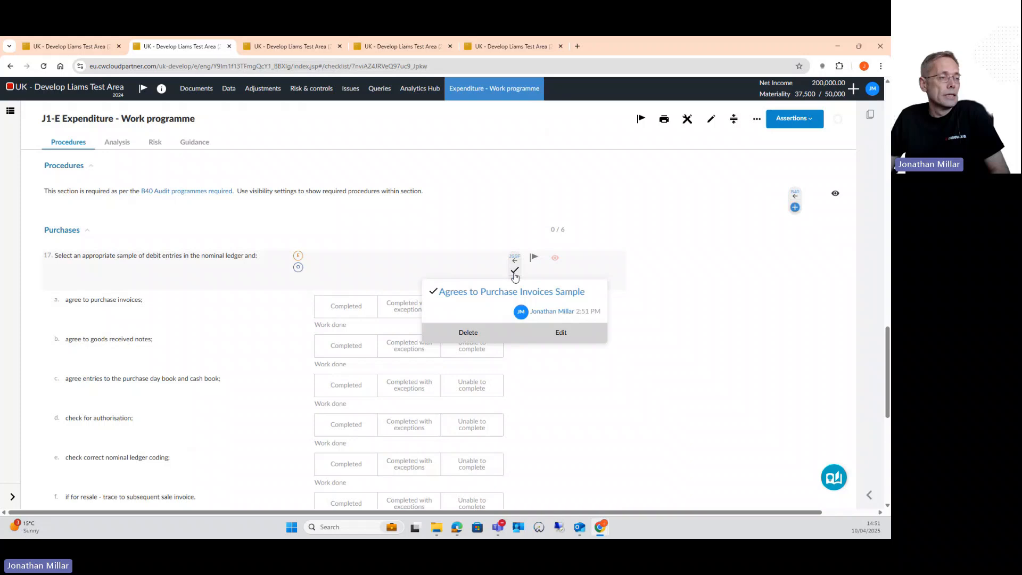
left_click(492, 293)
left_click(486, 152)
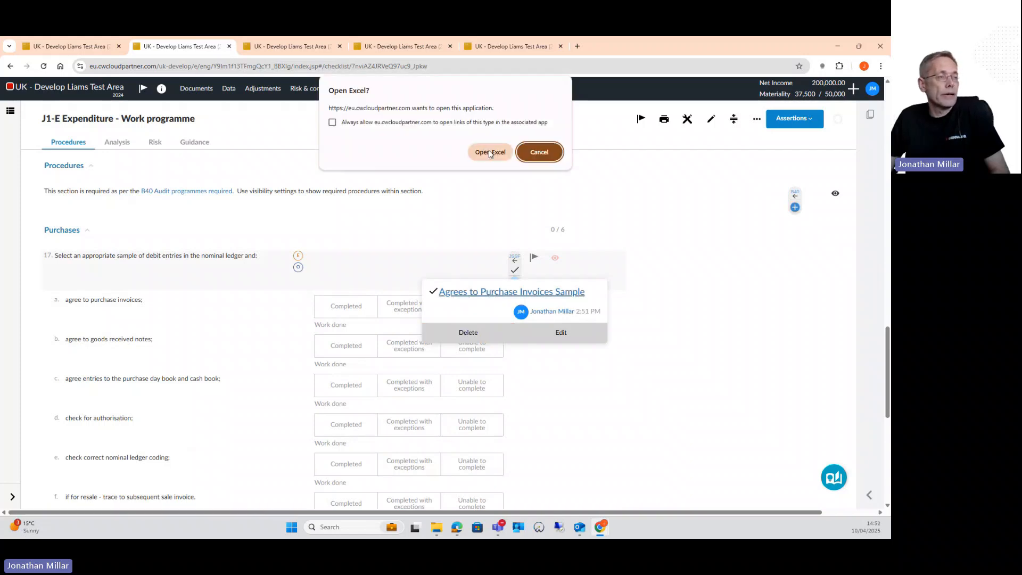